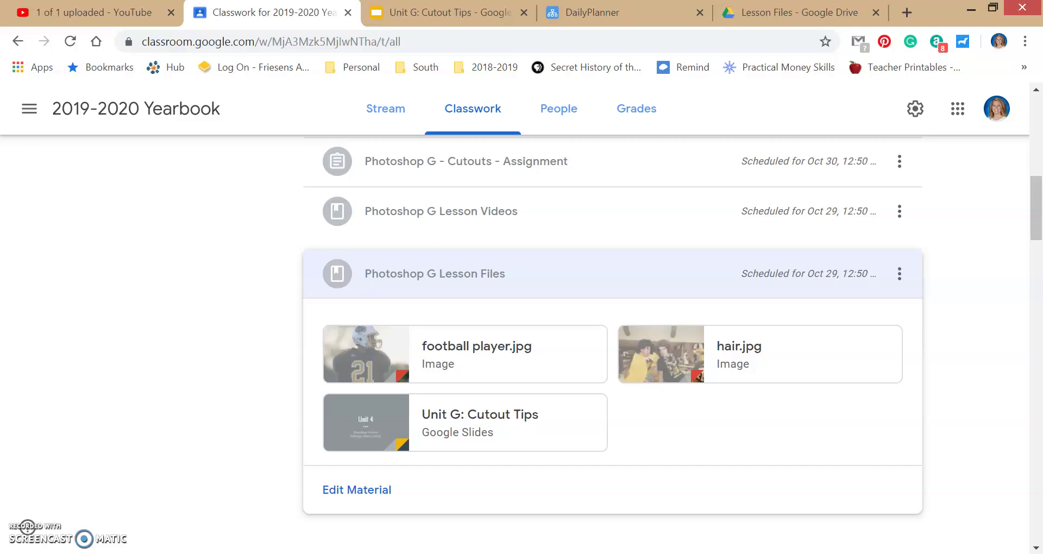
# - Open the hair.jpg image from the Photoshop G Lesson Files material in Drive and download it
pyautogui.click(726, 346)
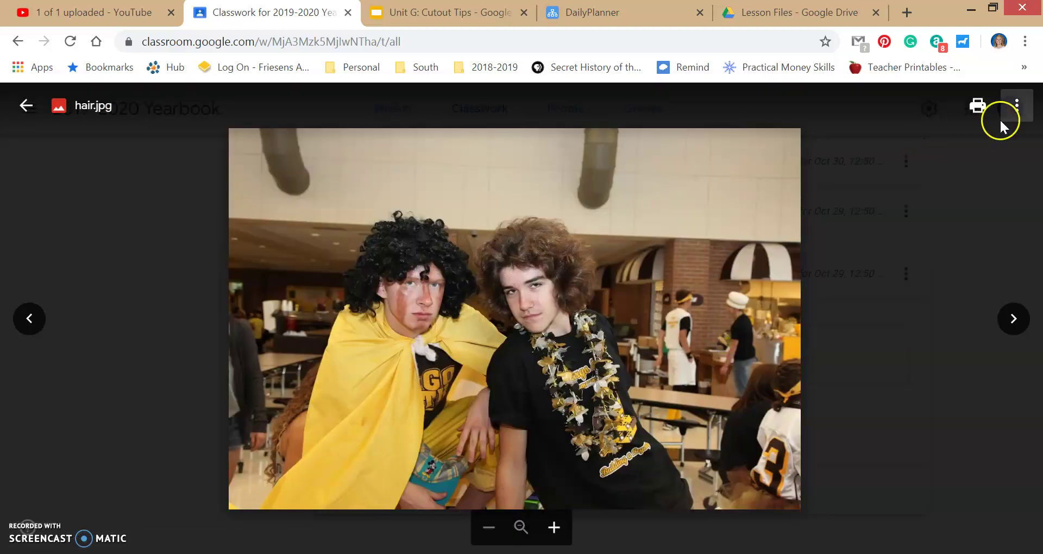
pyautogui.click(1014, 109)
pyautogui.click(955, 195)
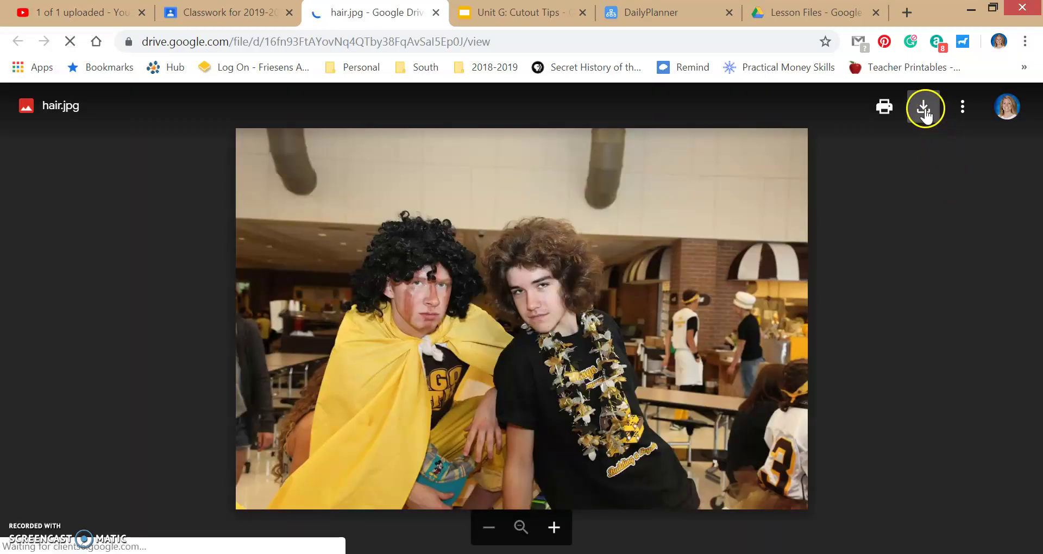
pyautogui.click(925, 107)
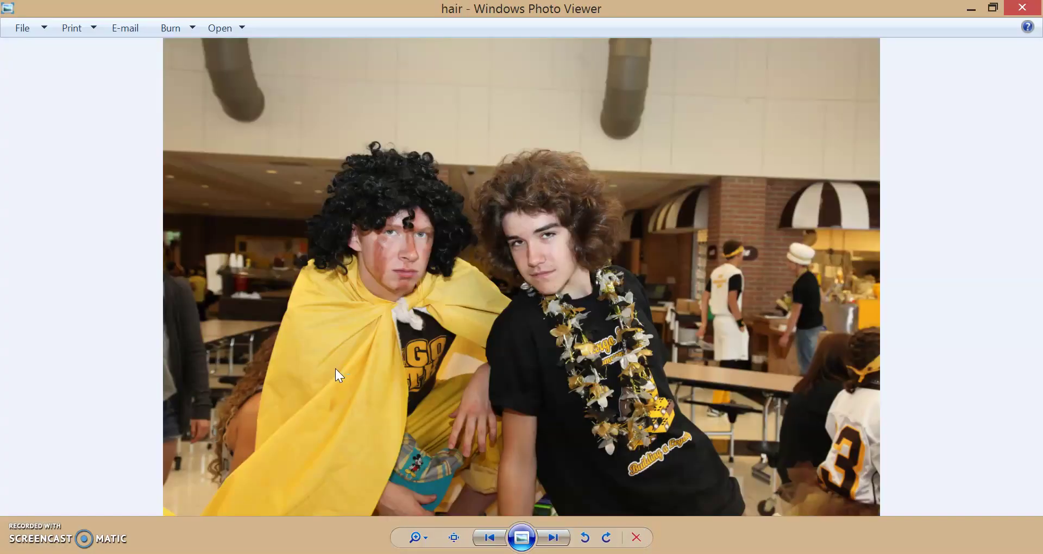
# - Open the downloaded hair photo from Windows Photo Viewer in Adobe Photoshop CS6
pyautogui.rightClick(334, 369)
pyautogui.moveTo(431, 380)
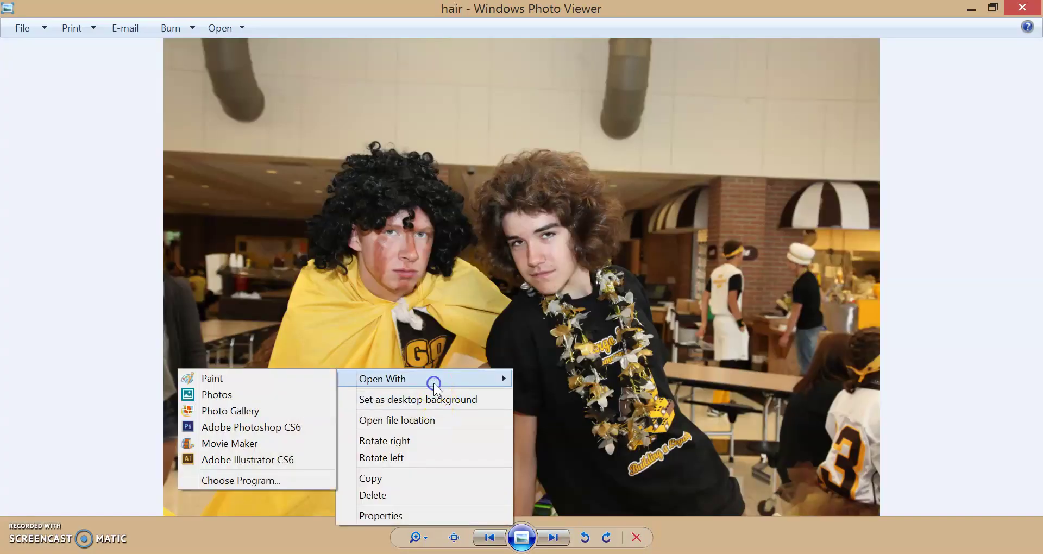
pyautogui.click(259, 425)
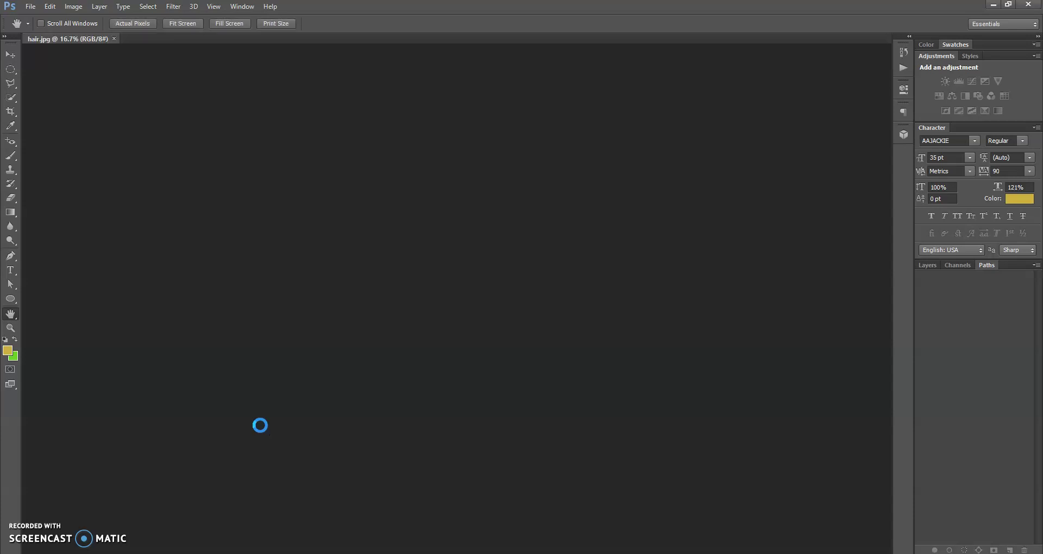
# - Start a Pen tool path on the yellow cape's outer shoulder edge and trace it up to the black wig's lowest curls
pyautogui.doubleClick(12, 314)
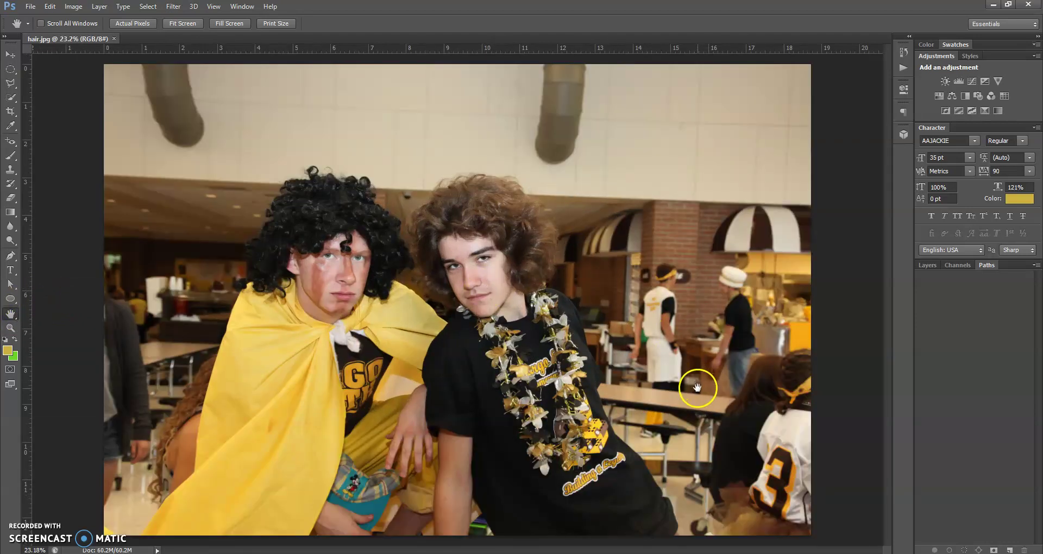
pyautogui.click(9, 330)
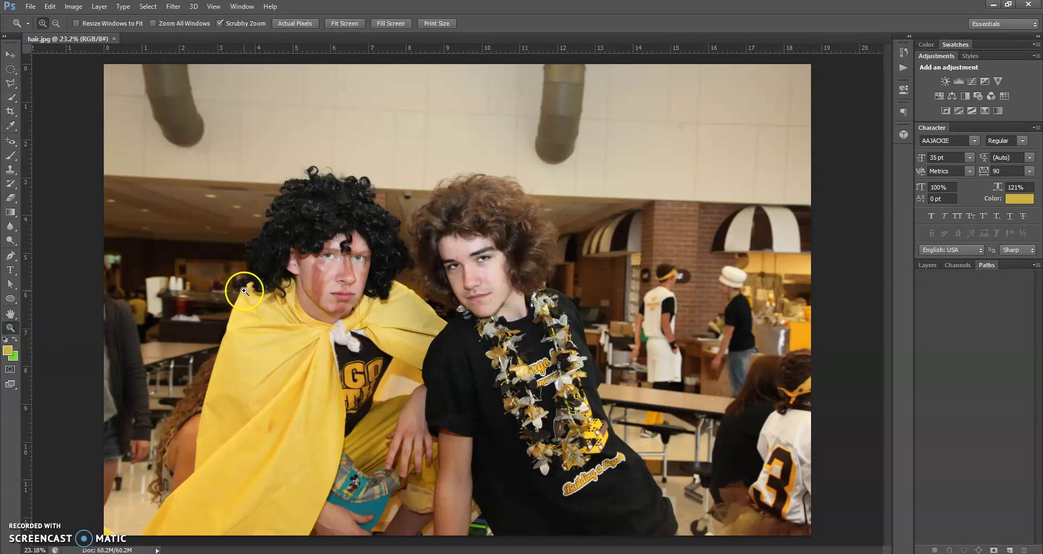
pyautogui.click(244, 291)
pyautogui.click(245, 292)
pyautogui.click(245, 291)
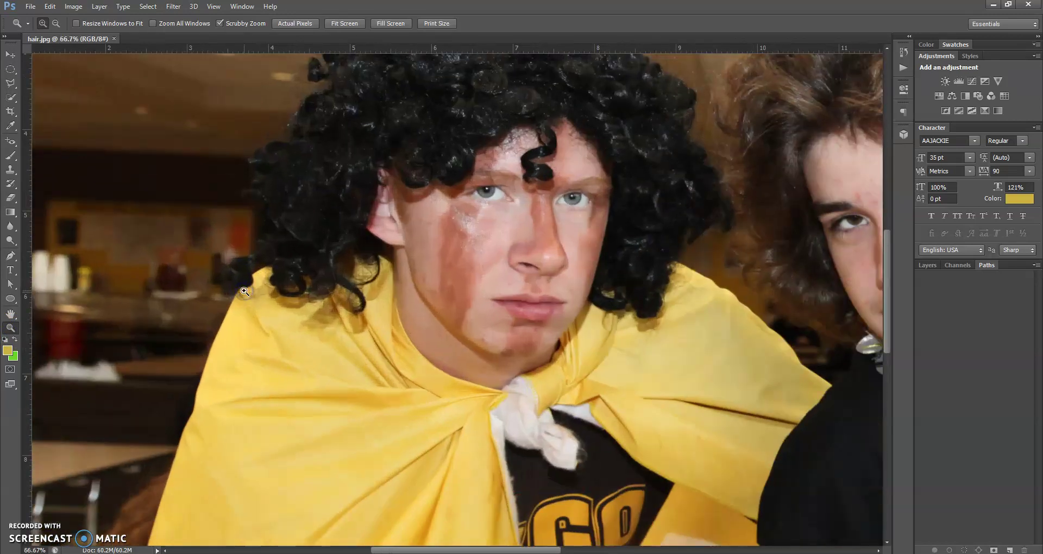
pyautogui.click(194, 414)
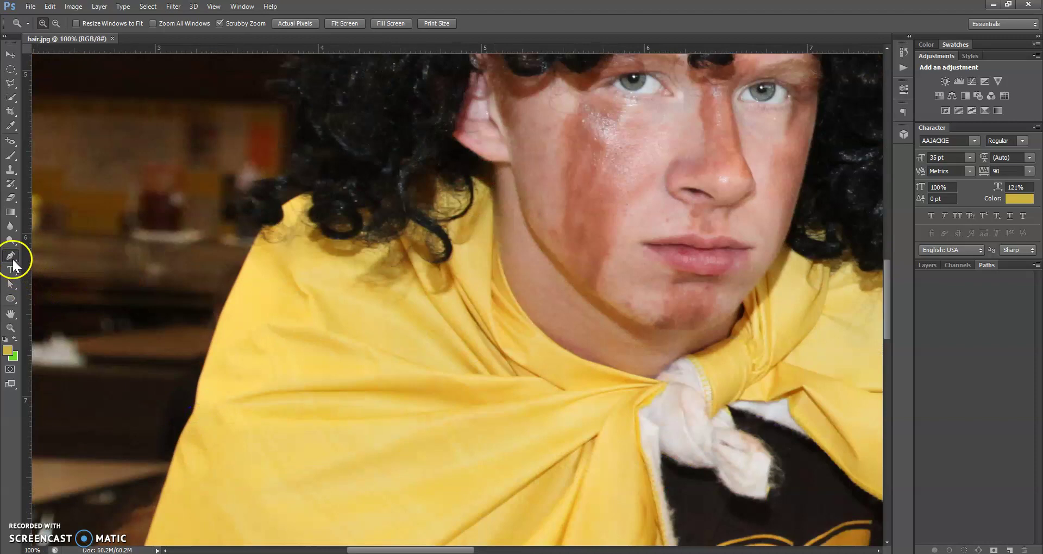
pyautogui.click(11, 256)
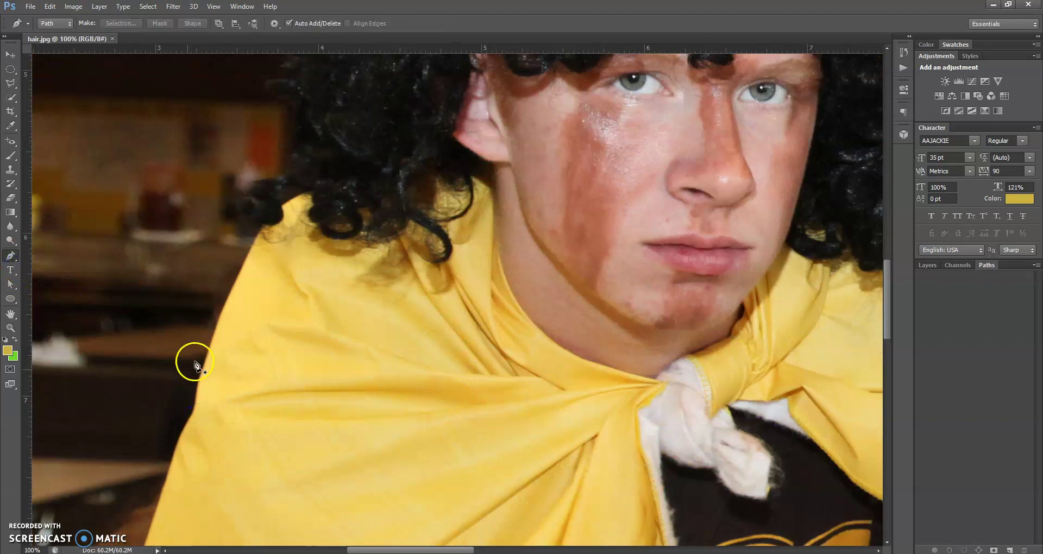
pyautogui.click(195, 408)
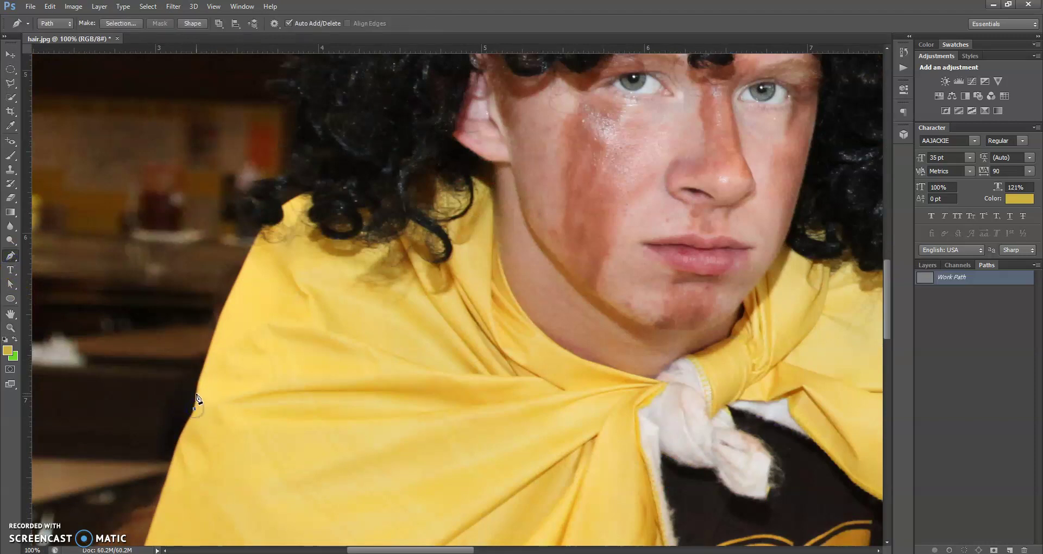
pyautogui.click(196, 393)
pyautogui.click(203, 366)
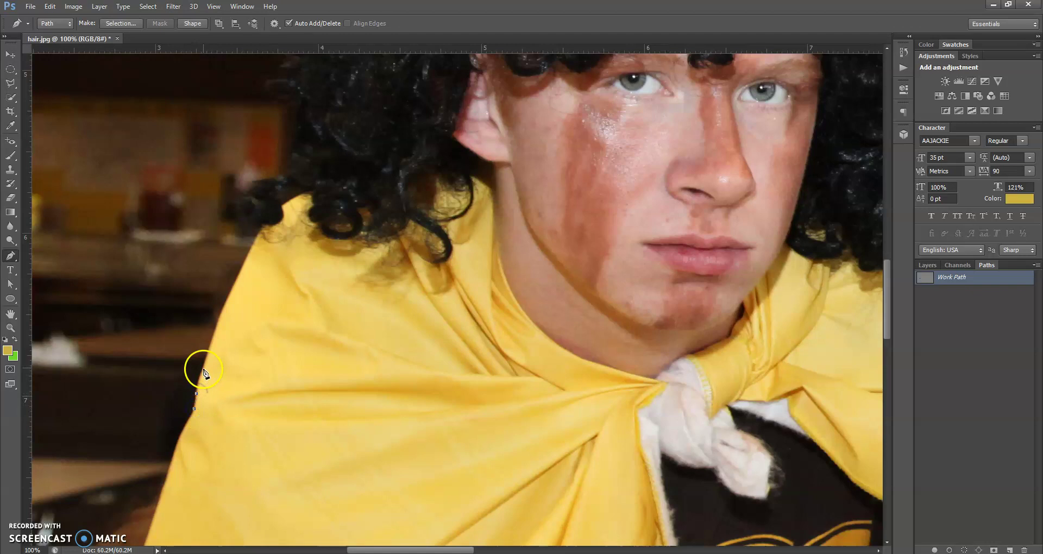
pyautogui.click(212, 344)
pyautogui.click(221, 313)
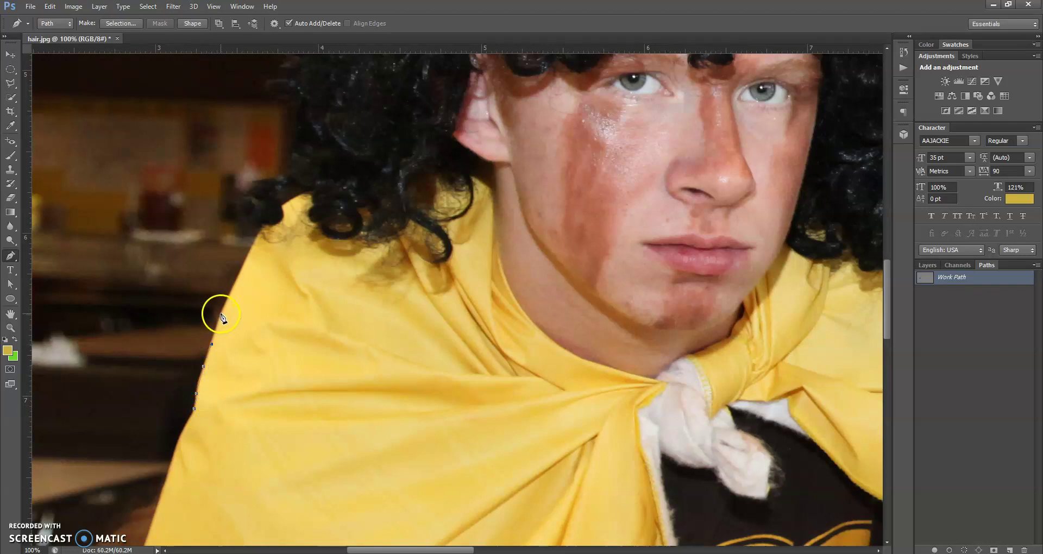
pyautogui.click(231, 292)
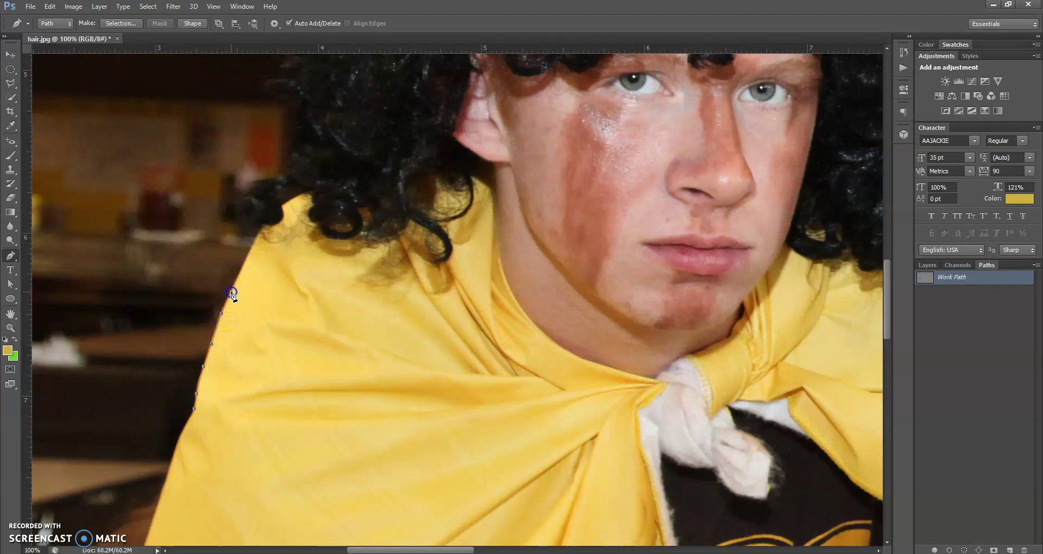
pyautogui.click(246, 261)
pyautogui.click(250, 247)
pyautogui.click(255, 237)
# - Continue the path around the wig's lowest outer curl and up the lower left edge of the hair
pyautogui.click(245, 235)
pyautogui.click(233, 190)
pyautogui.click(253, 182)
pyautogui.click(288, 158)
pyautogui.click(289, 137)
pyautogui.click(288, 116)
pyautogui.click(264, 87)
# - Extend the path up the wig's left edge, around its rounded bulge to just below the small protruding curl
pyautogui.scroll(5, 309, 103)
pyautogui.click(270, 240)
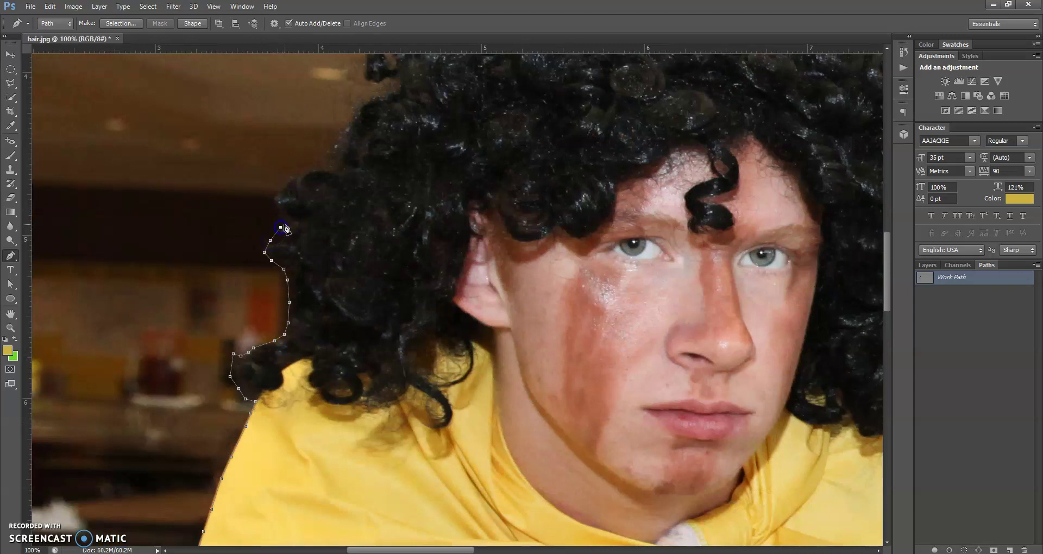
pyautogui.click(283, 222)
pyautogui.click(334, 156)
pyautogui.click(352, 116)
pyautogui.click(382, 98)
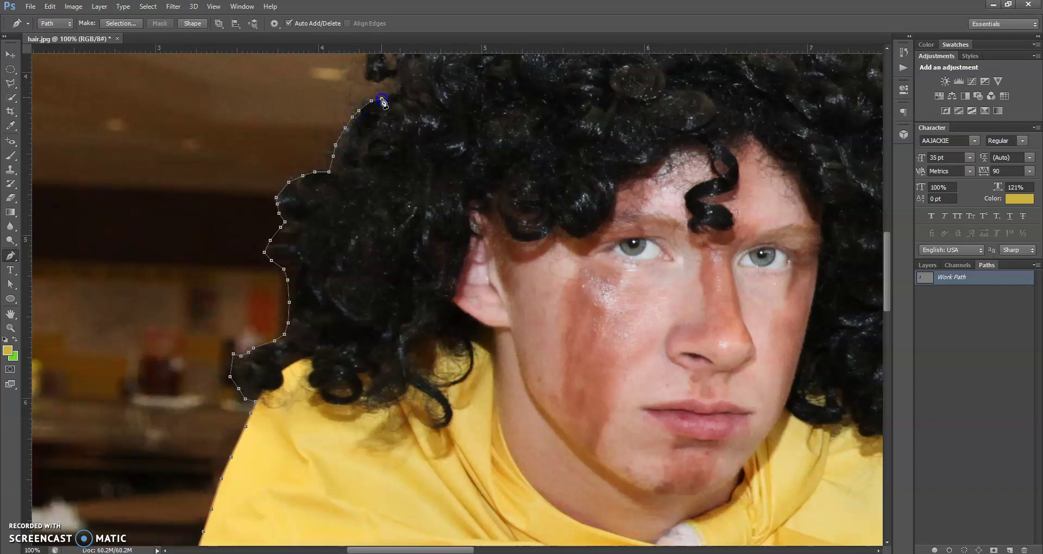
# - Outline the small protruding curl on the wig's upper left side with closely spaced anchor points
pyautogui.click(398, 95)
pyautogui.click(390, 80)
pyautogui.click(367, 80)
pyautogui.moveTo(884, 273); pyautogui.dragTo(881, 224)
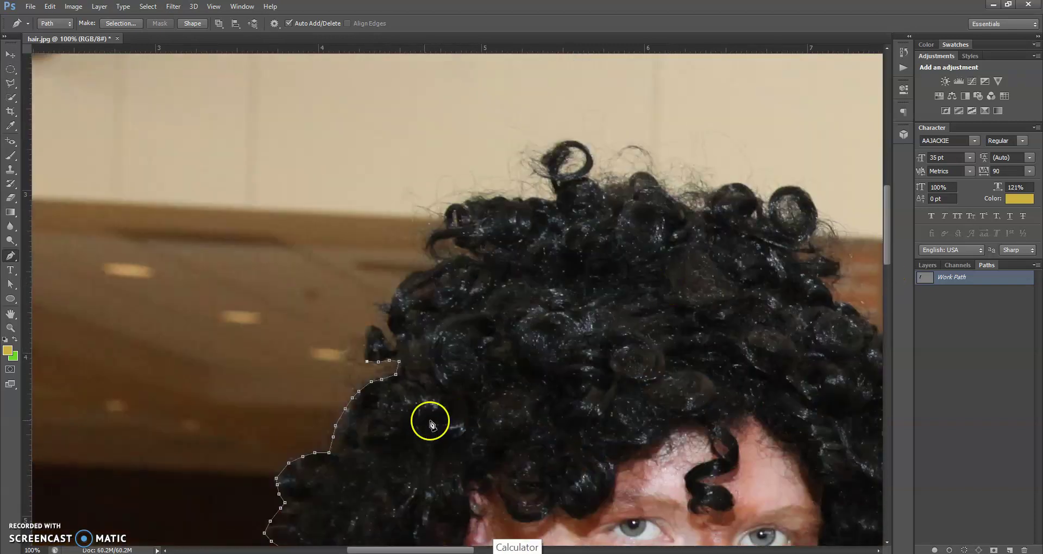
pyautogui.click(371, 327)
pyautogui.click(377, 328)
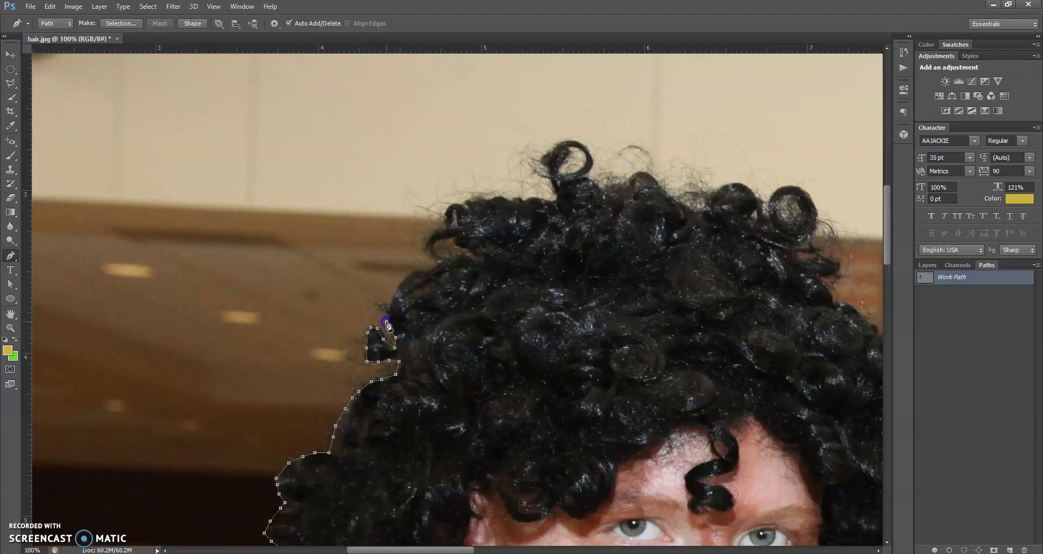
# - Trace up to the wig's upper left curl, curve the path around it and remove the curve's outgoing handle
pyautogui.click(389, 303)
pyautogui.click(415, 274)
pyautogui.click(436, 263)
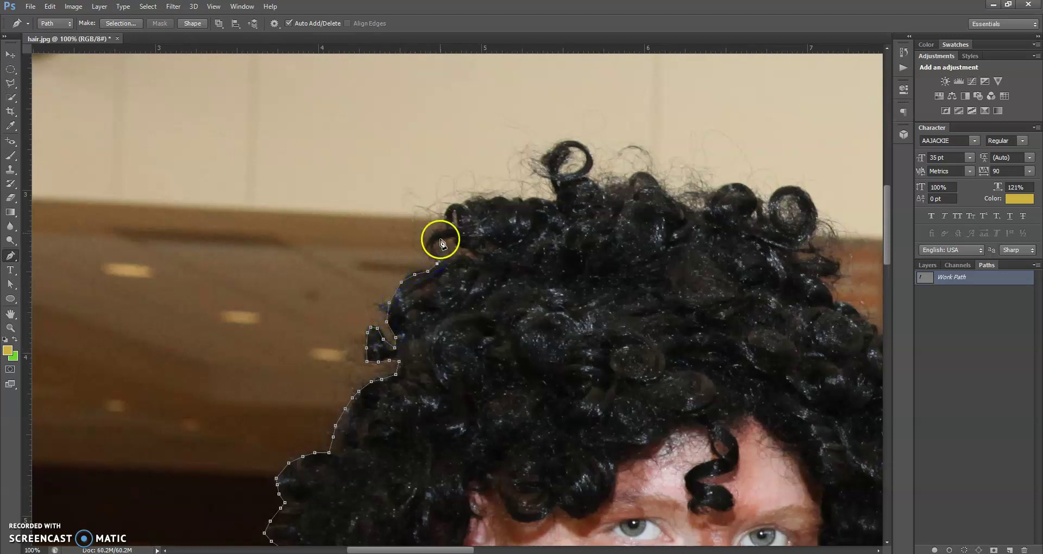
pyautogui.moveTo(440, 230)
pyautogui.mouseDown()
pyautogui.moveTo(463, 223)
pyautogui.moveTo(445, 222)
pyautogui.mouseUp()
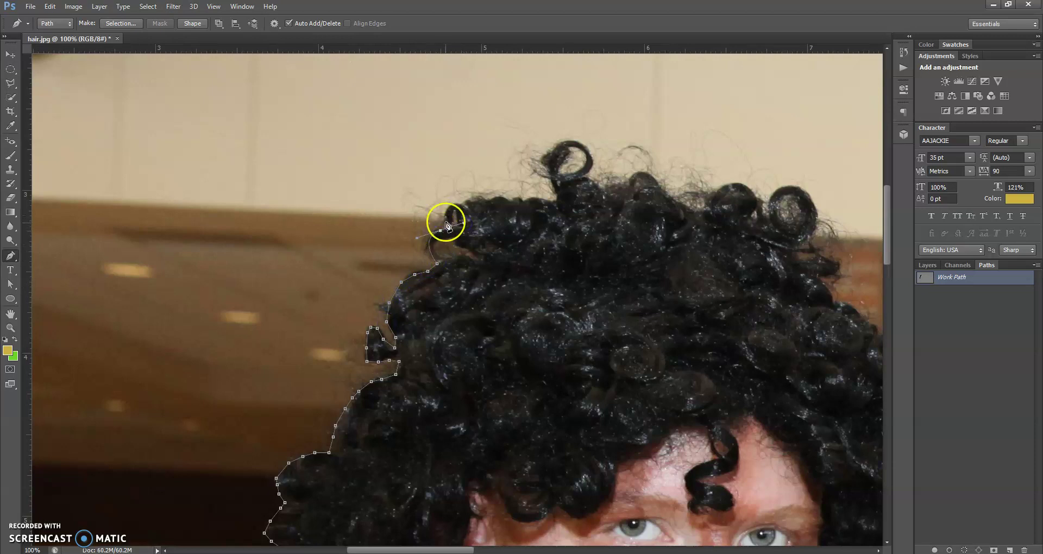
pyautogui.keyDown('alt'); pyautogui.click(440, 230); pyautogui.keyUp('alt')
# - Trace the upper left curl and the top edge of the wig up to the base of the loose ringlet
pyautogui.click(443, 225)
pyautogui.click(447, 211)
pyautogui.click(454, 205)
pyautogui.click(463, 205)
pyautogui.click(474, 194)
pyautogui.click(484, 195)
pyautogui.click(489, 197)
pyautogui.click(499, 197)
pyautogui.click(509, 199)
pyautogui.click(518, 200)
pyautogui.click(531, 200)
pyautogui.click(548, 199)
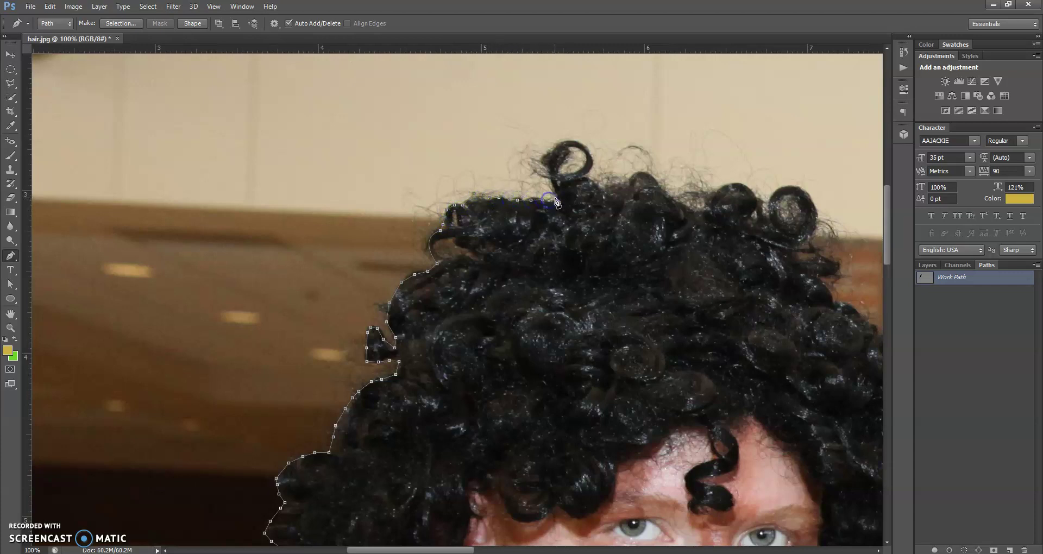
# - Run the path beneath the loose ringlet and along the top of the wig to the next raised curl
pyautogui.click(555, 198)
pyautogui.click(558, 189)
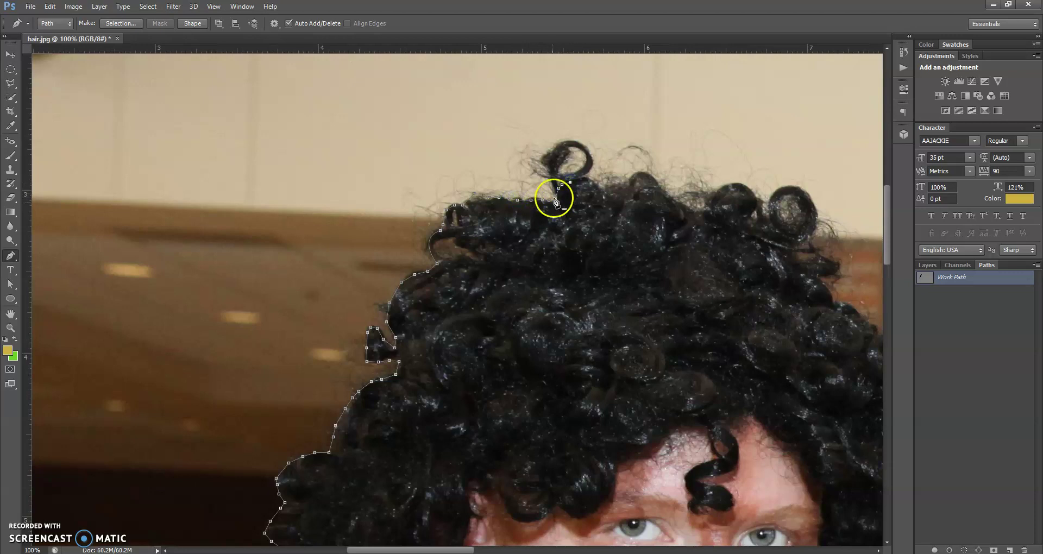
pyautogui.click(581, 182)
pyautogui.click(593, 184)
pyautogui.click(600, 189)
pyautogui.click(608, 189)
pyautogui.click(621, 187)
pyautogui.click(632, 179)
pyautogui.click(639, 173)
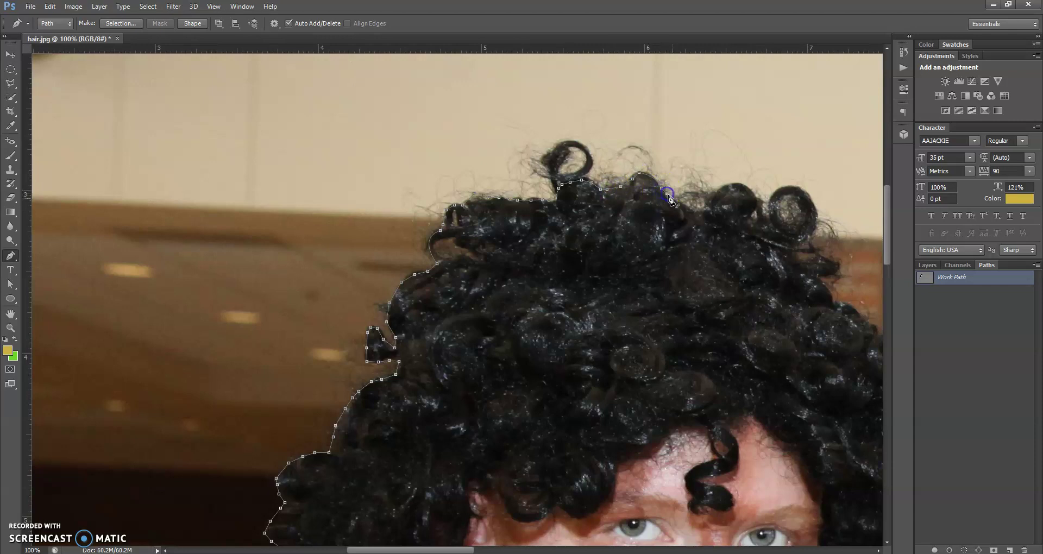
# - Trace the two round curls at the wig's upper right with curved segments, removing the outgoing handles on the last curl
pyautogui.click(696, 211)
pyautogui.moveTo(749, 187)
pyautogui.mouseDown()
pyautogui.moveTo(779, 202)
pyautogui.moveTo(741, 197)
pyautogui.moveTo(751, 191)
pyautogui.mouseUp()
pyautogui.click(758, 196)
pyautogui.click(761, 206)
pyautogui.moveTo(770, 208); pyautogui.dragTo(824, 195)
pyautogui.keyDown('alt'); pyautogui.click(799, 187); pyautogui.keyUp('alt')
pyautogui.moveTo(808, 239); pyautogui.dragTo(785, 273)
pyautogui.keyDown('alt'); pyautogui.click(808, 240); pyautogui.keyUp('alt')
# - Trace the wig's upper right edge down from the round curls to the bulge facing the brown-haired boy
pyautogui.hscroll(3, 809, 283)
pyautogui.hscroll(2, 813, 287)
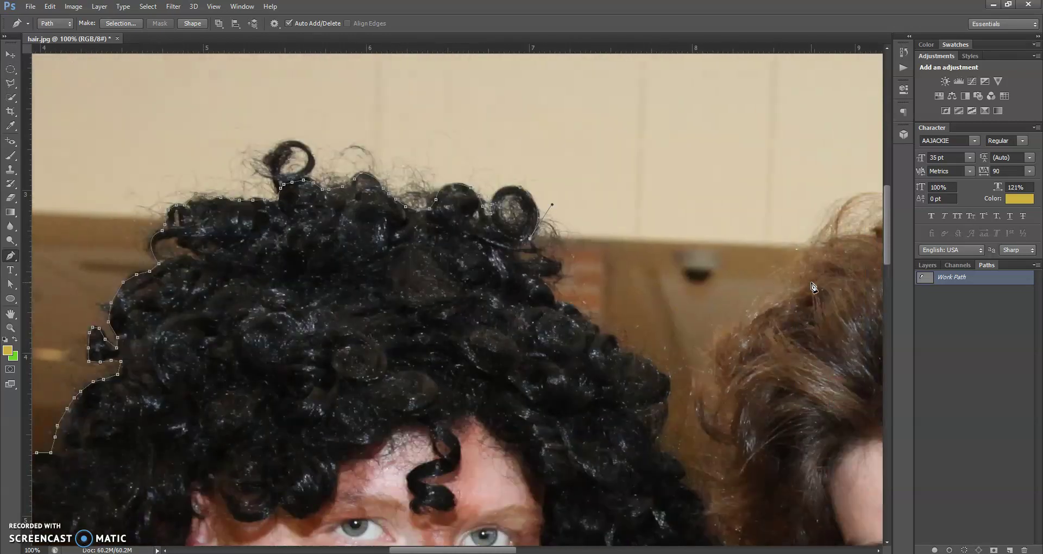
pyautogui.scroll(-2, 813, 287)
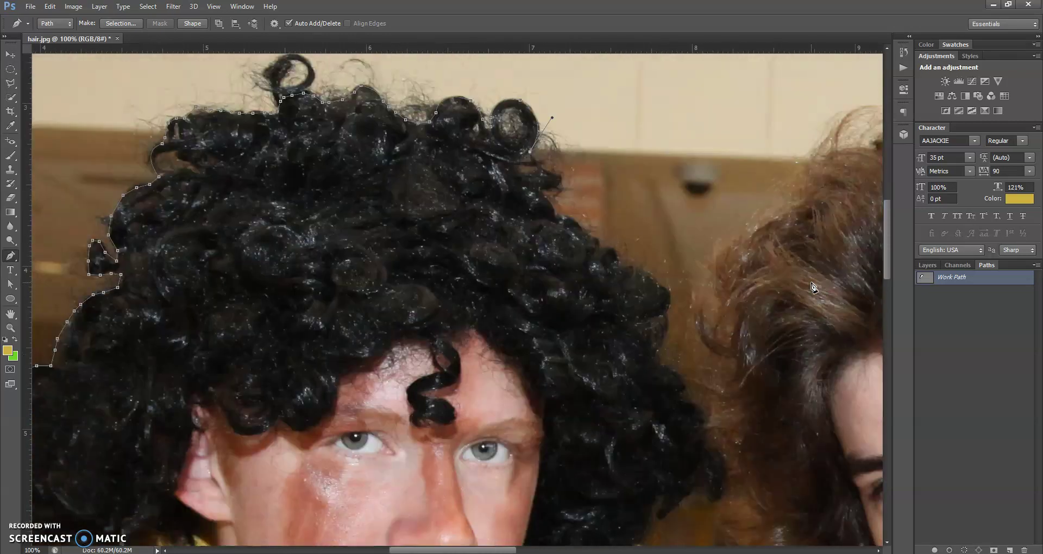
pyautogui.click(521, 163)
pyautogui.click(535, 163)
pyautogui.click(559, 186)
pyautogui.click(562, 216)
pyautogui.click(583, 232)
pyautogui.click(591, 239)
pyautogui.click(656, 283)
# - Curve the path around the bulge on the wig's right edge and remove the outgoing handle from its end anchor
pyautogui.scroll(-5, 684, 319)
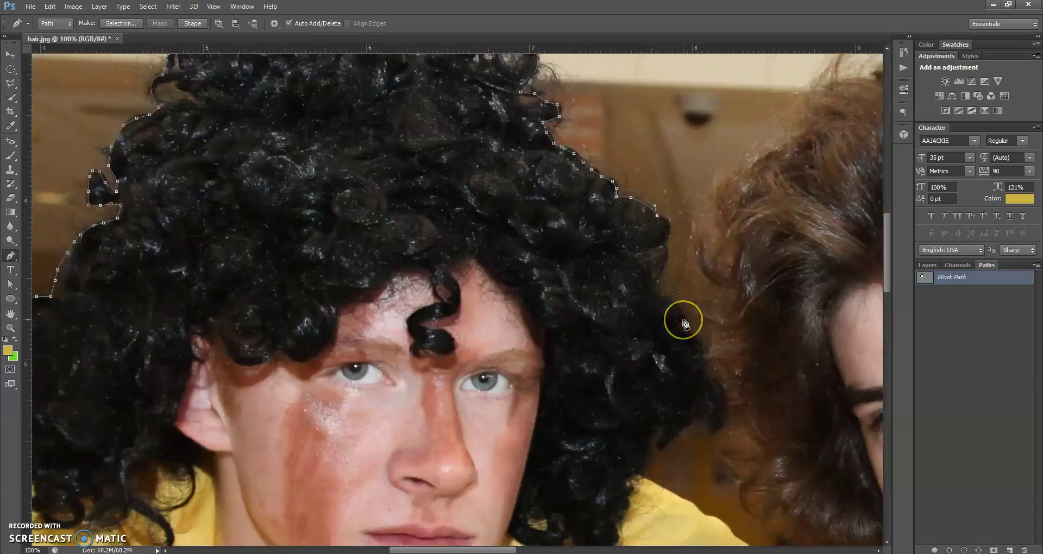
pyautogui.hscroll(2, 685, 322)
pyautogui.hscroll(6, 685, 324)
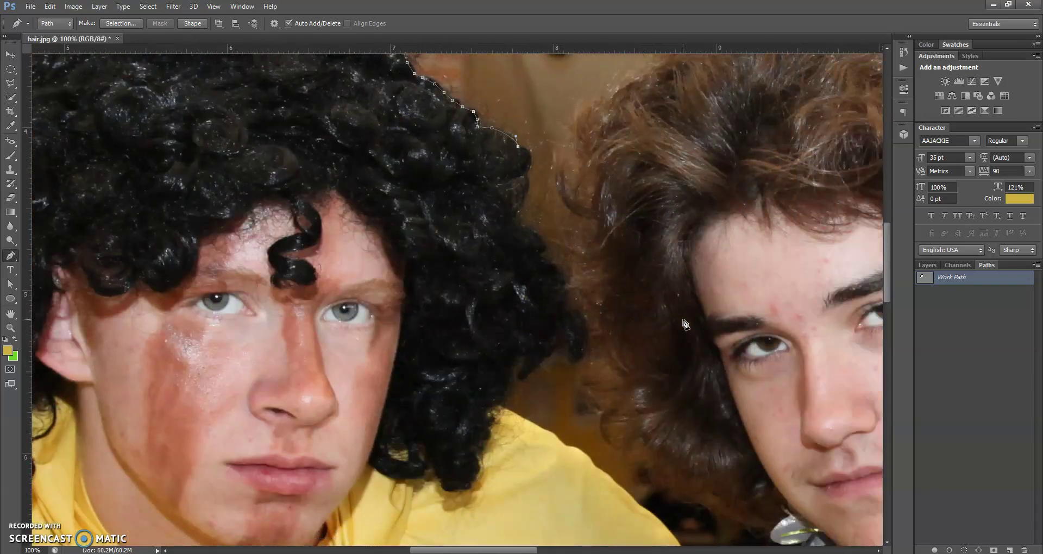
pyautogui.hscroll(1, 686, 325)
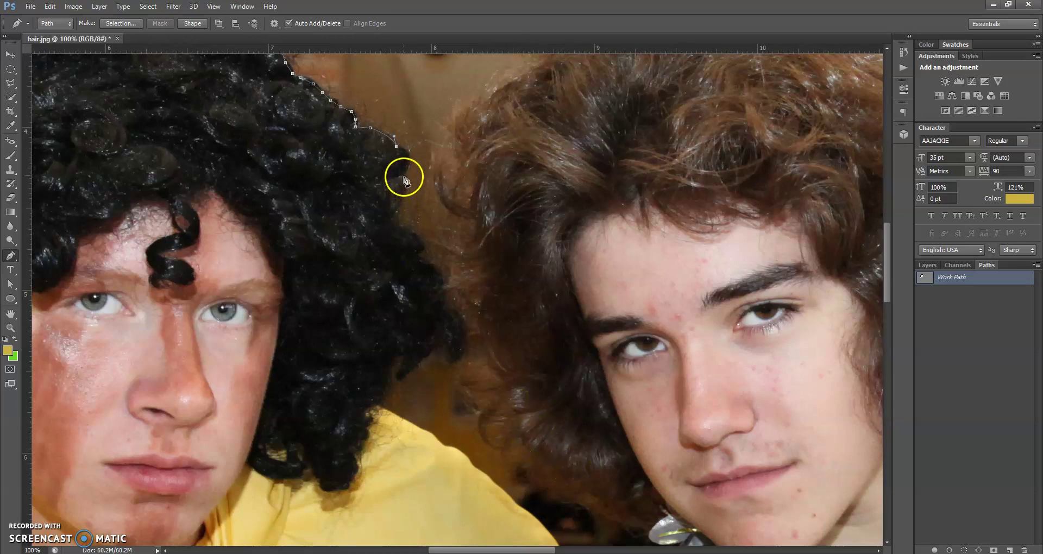
pyautogui.moveTo(403, 177); pyautogui.dragTo(387, 204)
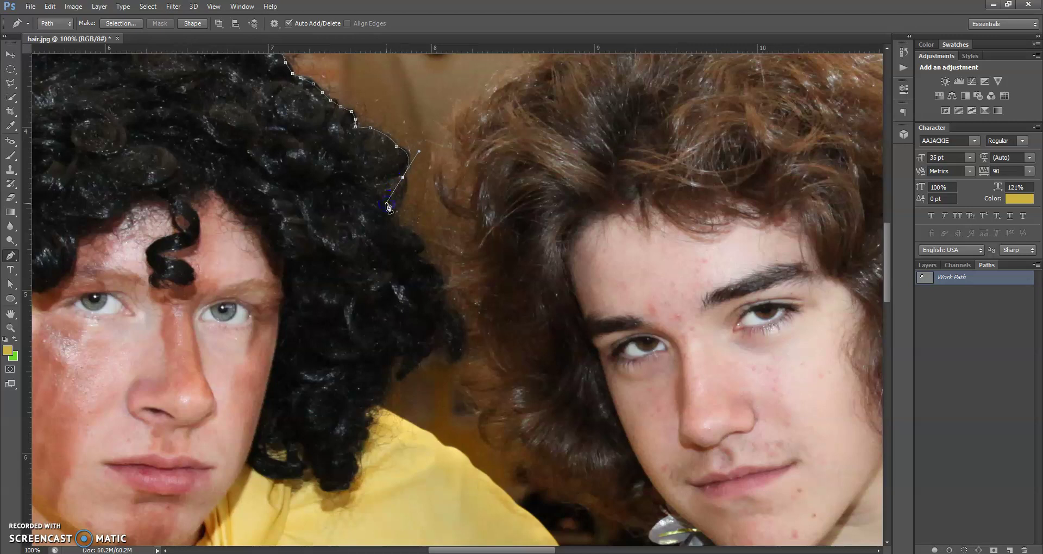
pyautogui.keyDown('alt'); pyautogui.click(403, 177); pyautogui.keyUp('alt')
pyautogui.hotkey('ctrl', 'z')
pyautogui.click(402, 180)
pyautogui.hotkey('ctrl', 'z')
pyautogui.keyDown('alt'); pyautogui.click(403, 177); pyautogui.keyUp('alt')
# - Add successive curved segments down the wig's right edge to its outermost lower curl, removing each outgoing handle
pyautogui.moveTo(394, 217); pyautogui.dragTo(376, 243)
pyautogui.click(394, 217)
pyautogui.click(425, 264)
pyautogui.moveTo(425, 265); pyautogui.dragTo(413, 292)
pyautogui.keyDown('alt'); pyautogui.click(423, 261); pyautogui.keyUp('alt')
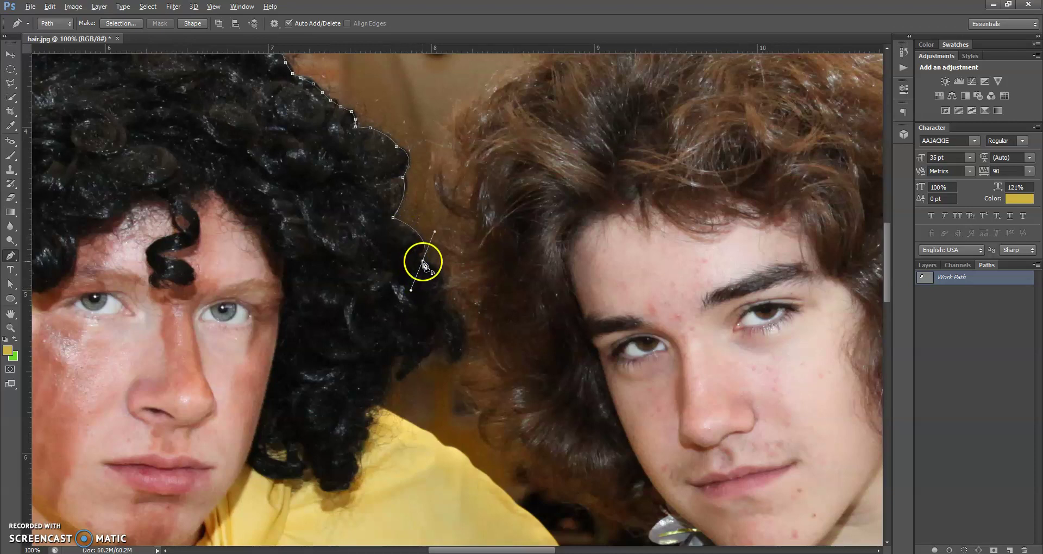
pyautogui.moveTo(441, 299); pyautogui.dragTo(426, 330)
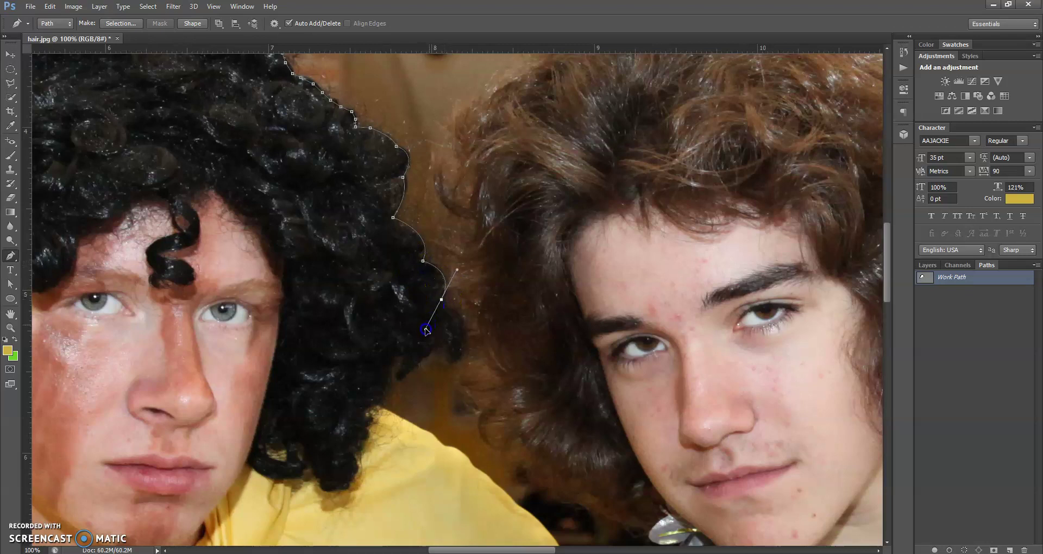
pyautogui.keyDown('alt'); pyautogui.click(441, 299); pyautogui.keyUp('alt')
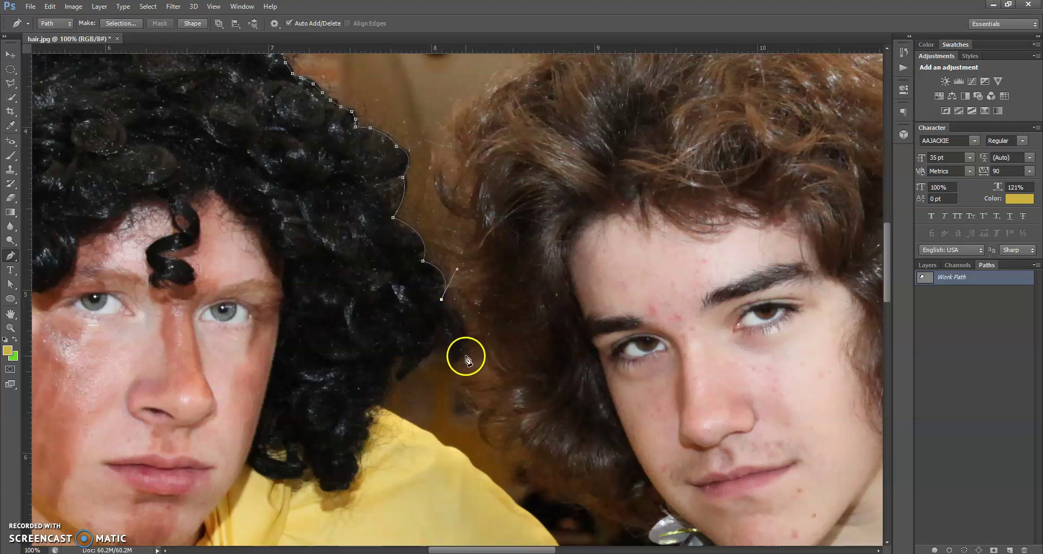
pyautogui.moveTo(466, 357); pyautogui.dragTo(455, 379)
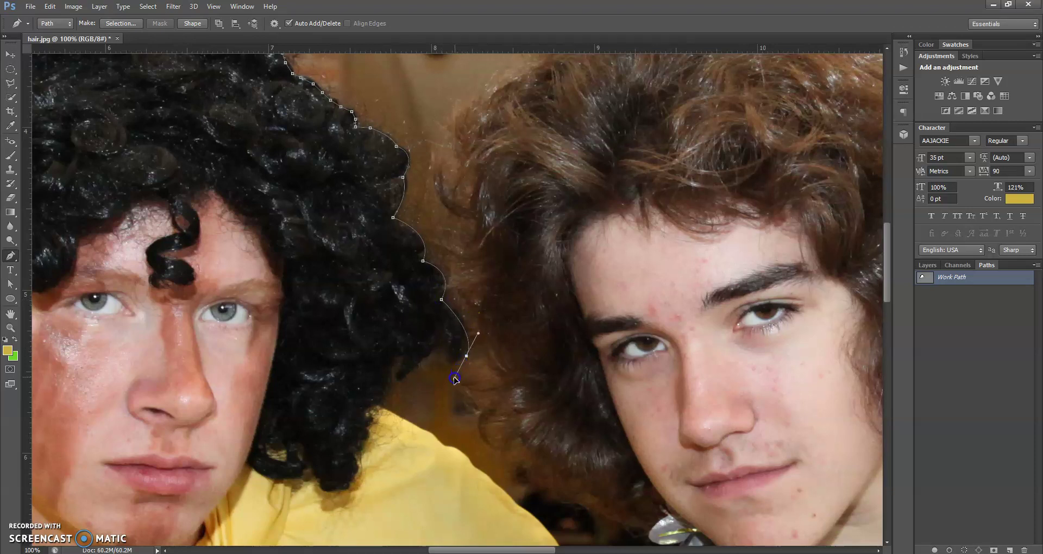
pyautogui.keyDown('alt'); pyautogui.click(467, 357); pyautogui.keyUp('alt')
# - Trace the underside of the outermost right curl with short straight segments back toward the neck
pyautogui.click(455, 363)
pyautogui.click(445, 361)
pyautogui.click(446, 352)
pyautogui.click(439, 348)
pyautogui.click(432, 354)
pyautogui.click(417, 369)
pyautogui.click(409, 377)
# - Trace the notch under the wig's right curls down toward the yellow cape, and fit the whole photo in view
pyautogui.click(403, 380)
pyautogui.click(395, 379)
pyautogui.click(401, 363)
pyautogui.click(394, 364)
pyautogui.click(391, 376)
pyautogui.click(386, 395)
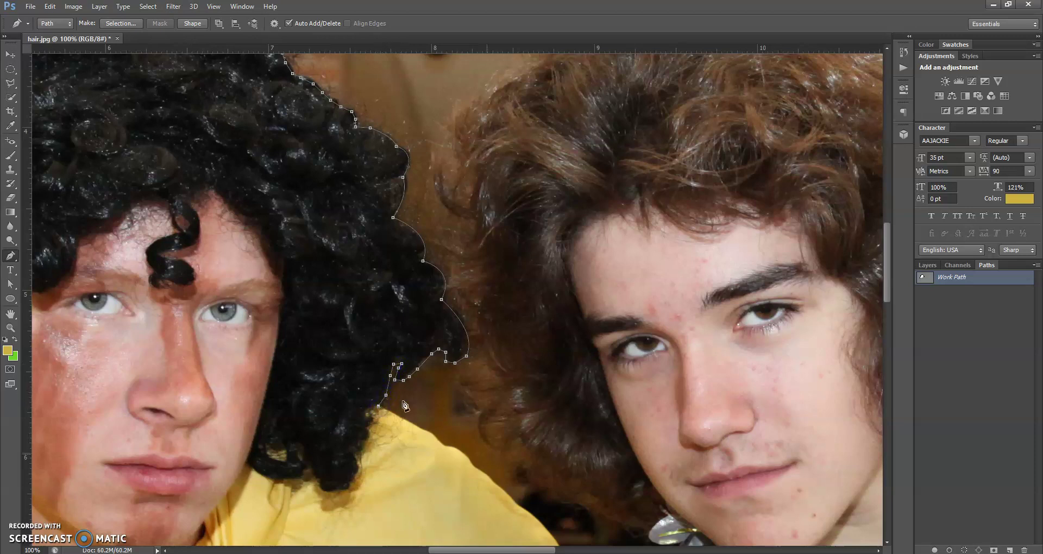
pyautogui.doubleClick(11, 314)
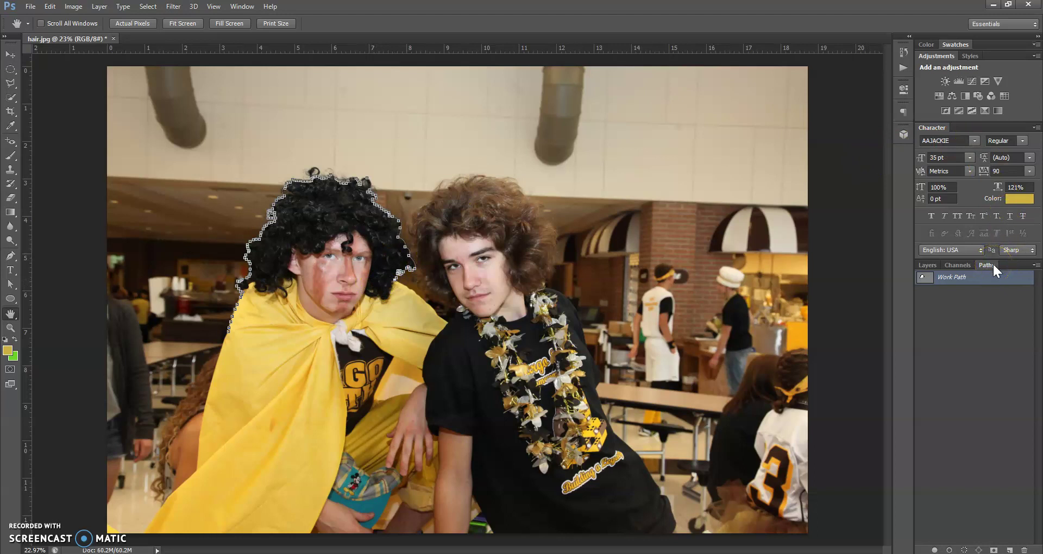
# - Save the work path under the name Hair Cutout
pyautogui.doubleClick(956, 279)
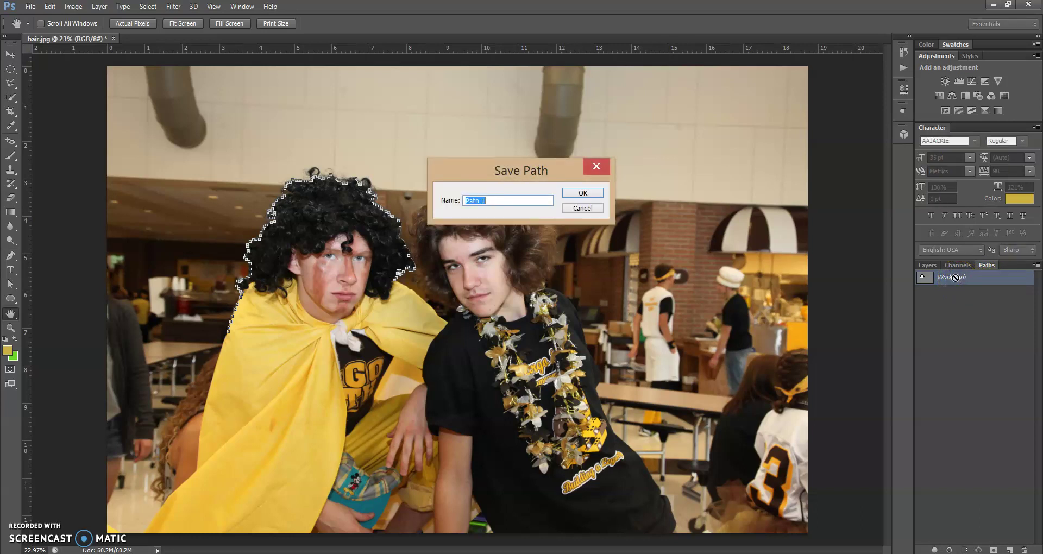
pyautogui.write('Hair Cutout')
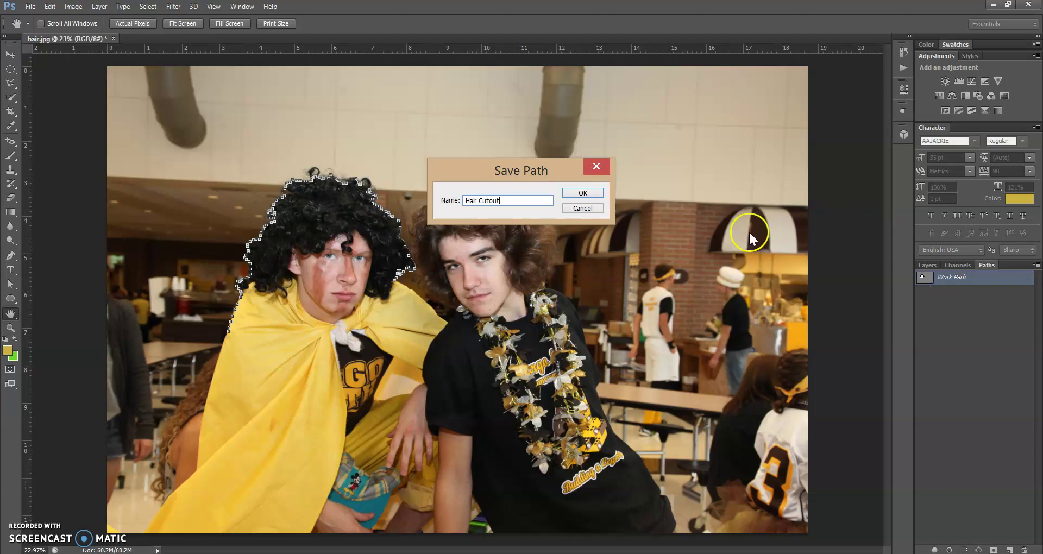
pyautogui.click(583, 193)
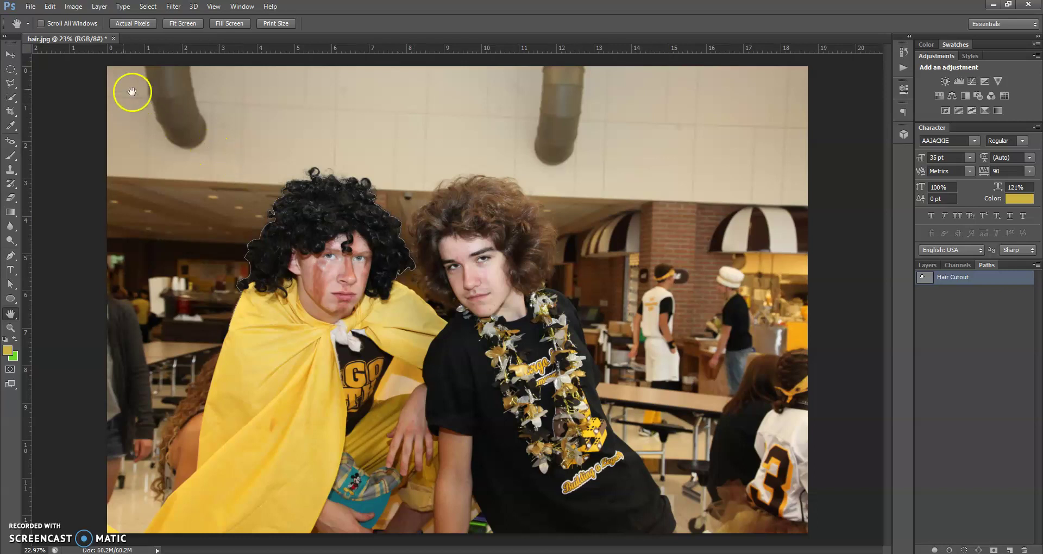
# - Start saving the document under a new name and browse from the Desktop through Shared Drive, _Working Pages and Lessons to the Photoshop G folder
pyautogui.click(32, 7)
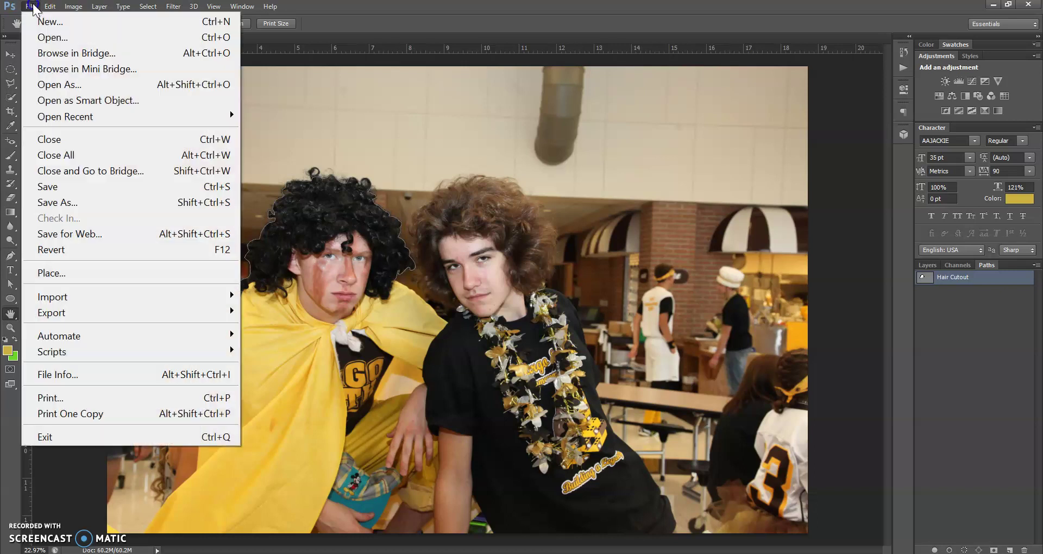
pyautogui.click(75, 199)
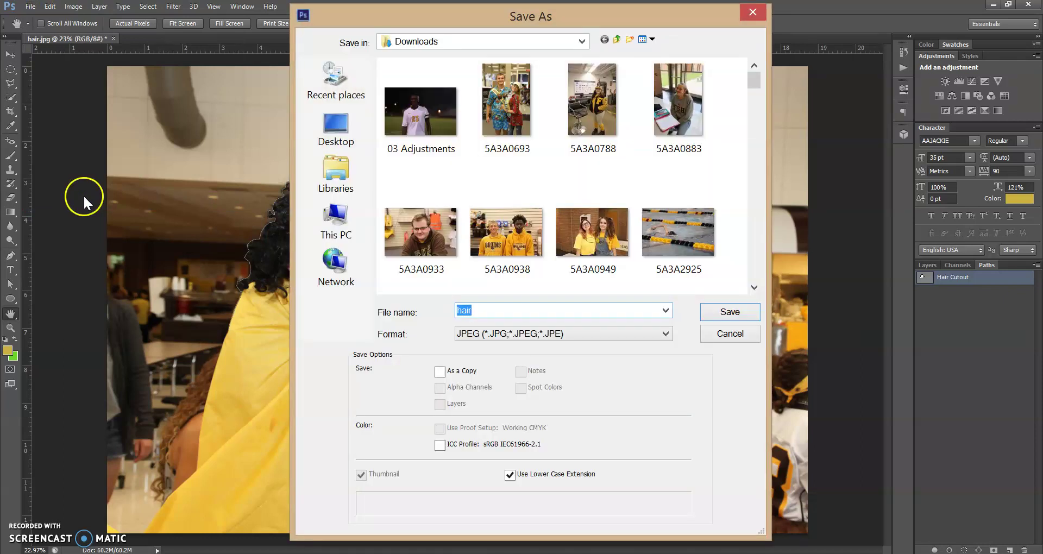
pyautogui.click(336, 128)
pyautogui.scroll(-5, 544, 197)
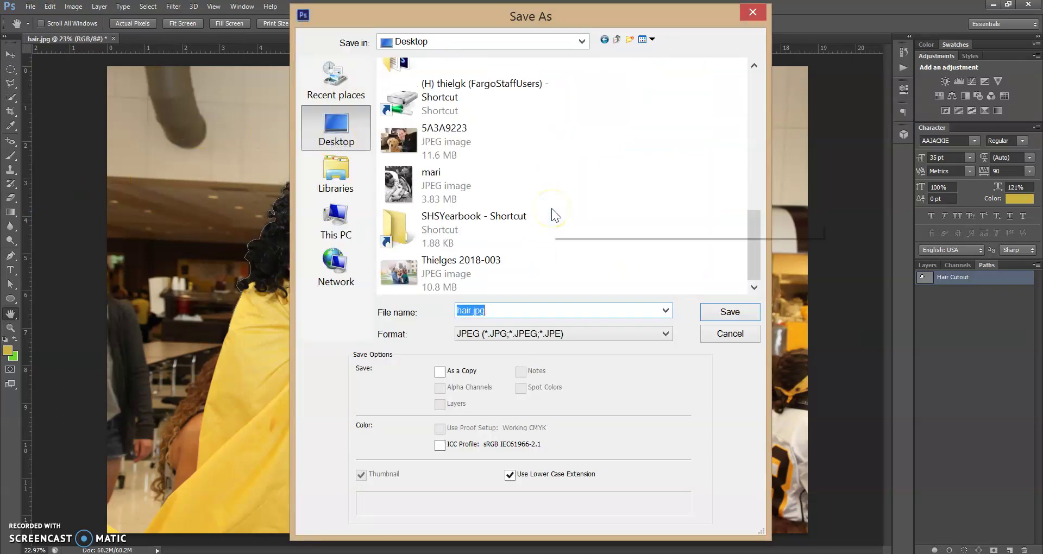
pyautogui.scroll(10, 526, 213)
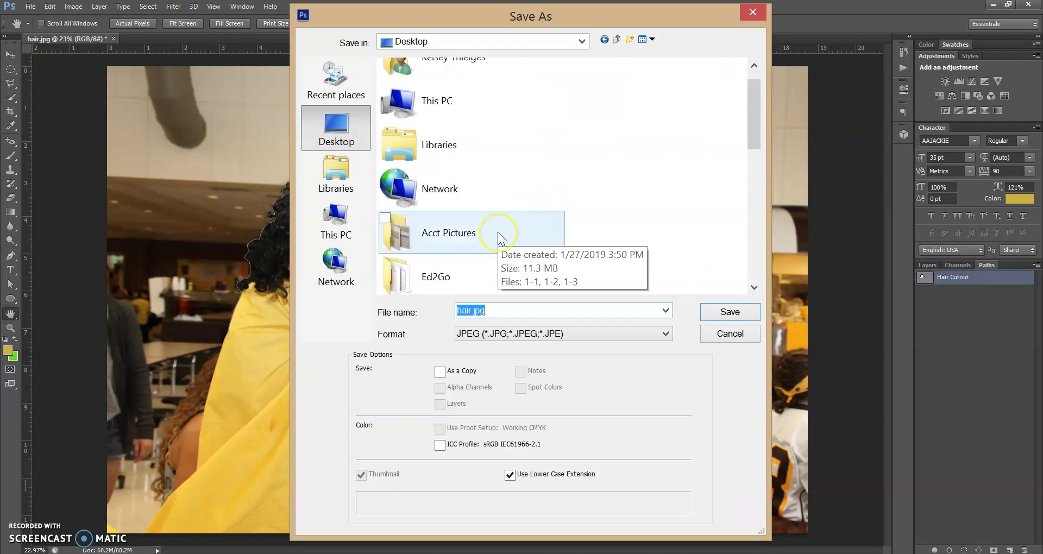
pyautogui.scroll(-3, 498, 233)
pyautogui.scroll(-5, 497, 235)
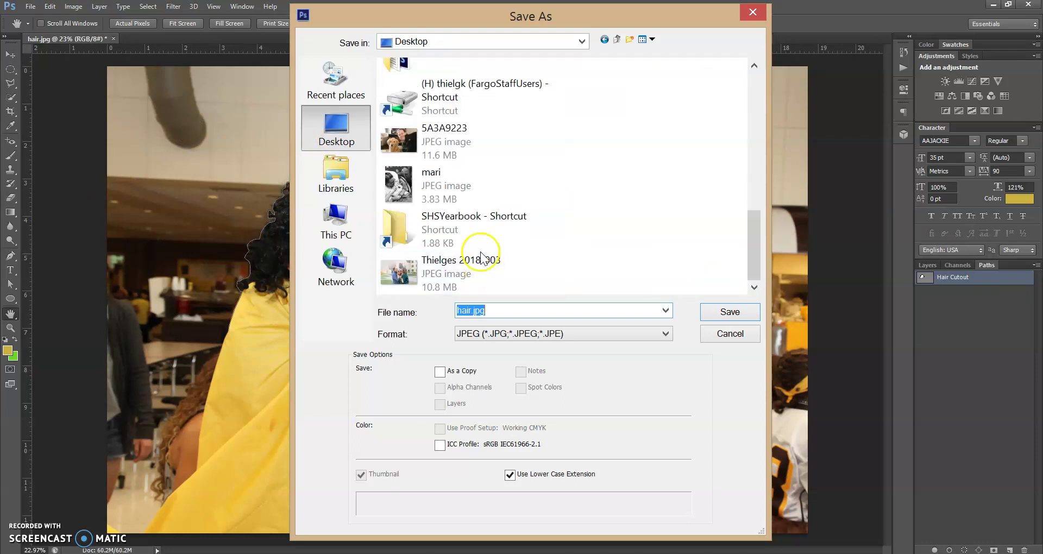
pyautogui.scroll(3, 479, 256)
pyautogui.doubleClick(461, 128)
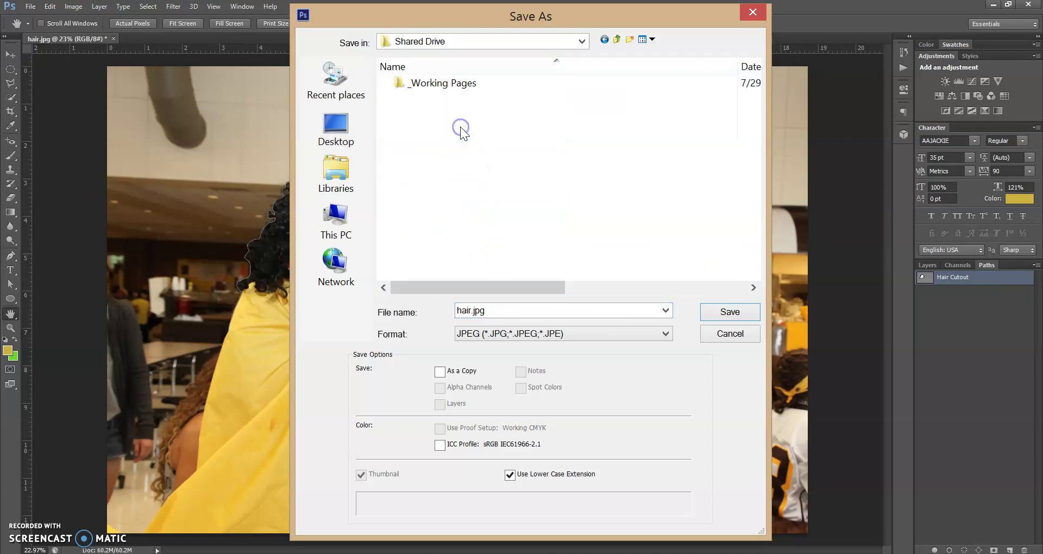
pyautogui.click(458, 87)
pyautogui.doubleClick(460, 87)
pyautogui.doubleClick(459, 90)
pyautogui.doubleClick(459, 99)
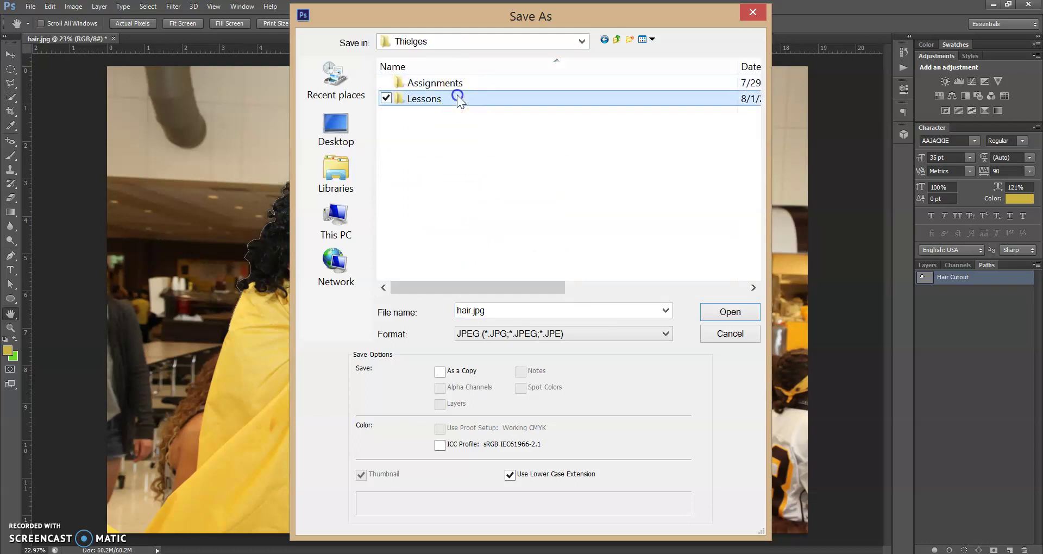
pyautogui.doubleClick(461, 130)
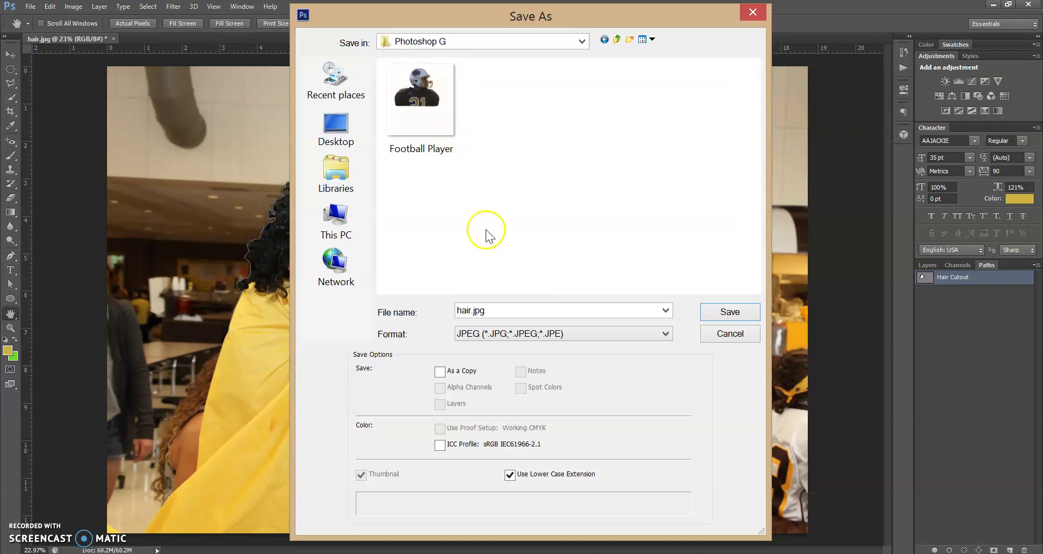
# - Name the file Hair Cutout, choose the Photoshop (*.PSD;*.PDD) format and save it
pyautogui.doubleClick(506, 308)
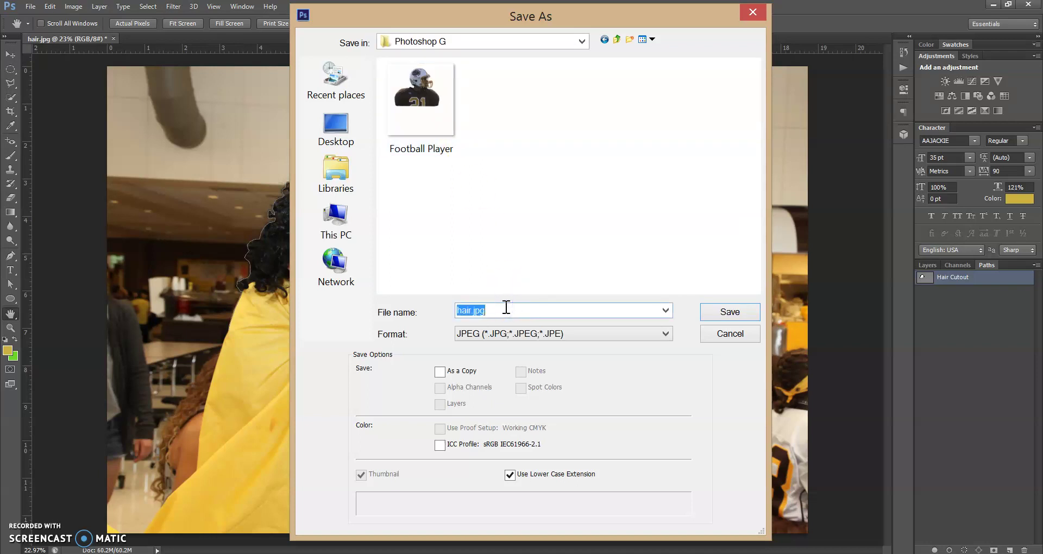
pyautogui.write('Hair Cutout')
pyautogui.click(929, 266)
pyautogui.click(615, 338)
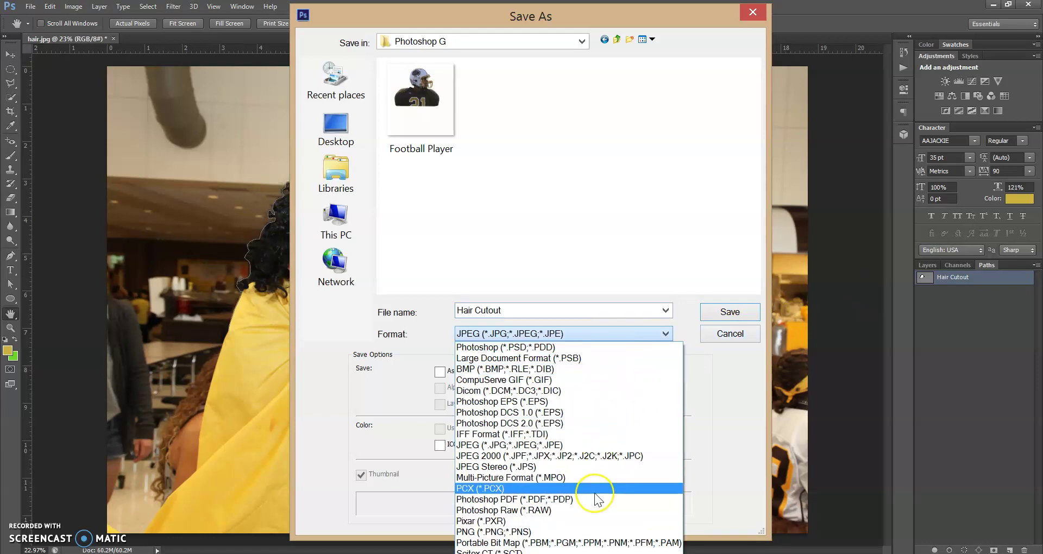
pyautogui.click(589, 347)
pyautogui.click(493, 313)
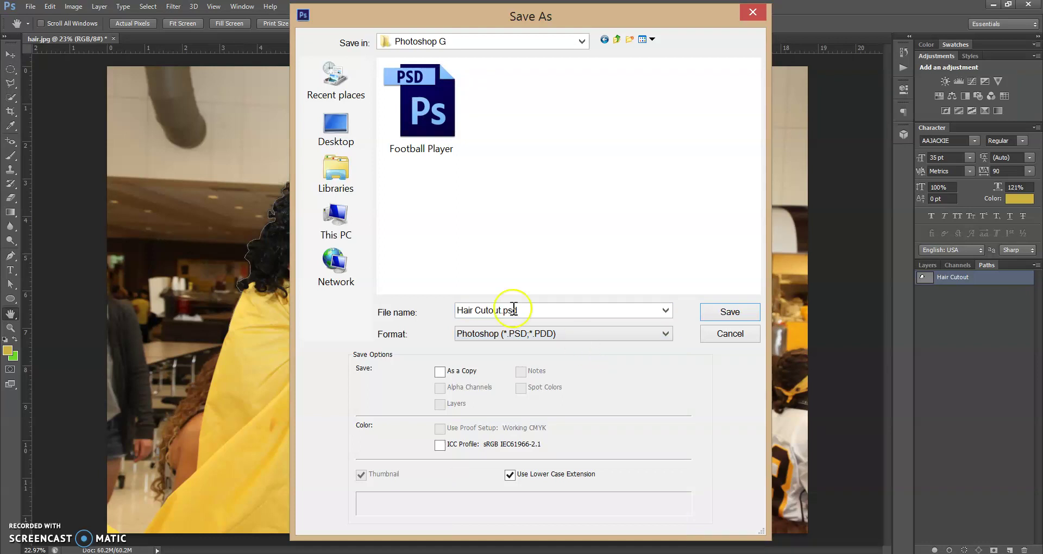
pyautogui.click(547, 333)
pyautogui.click(544, 346)
pyautogui.click(738, 312)
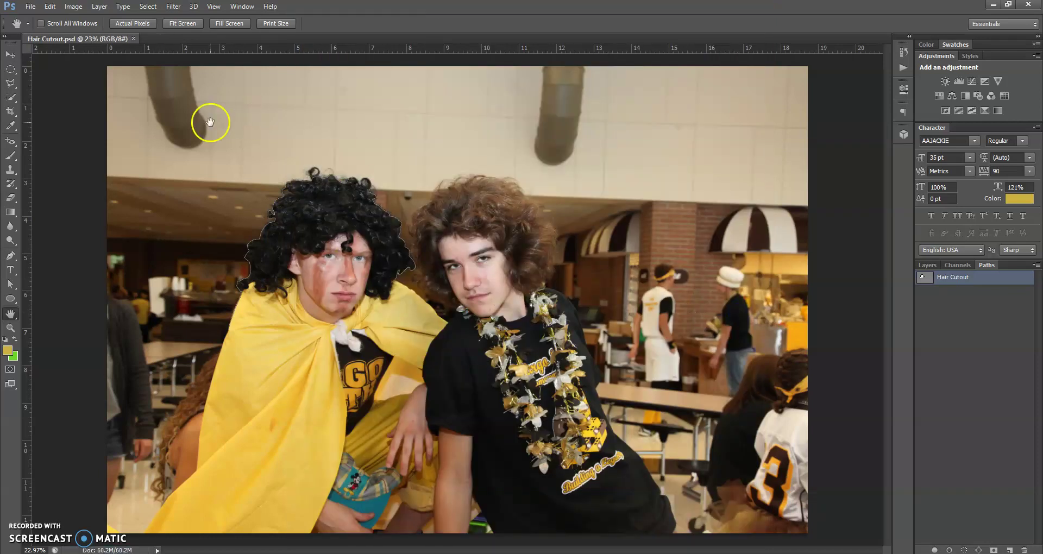
# - Close the document and reopen the Hair Cutout PSD from the Photoshop G folder
pyautogui.click(134, 38)
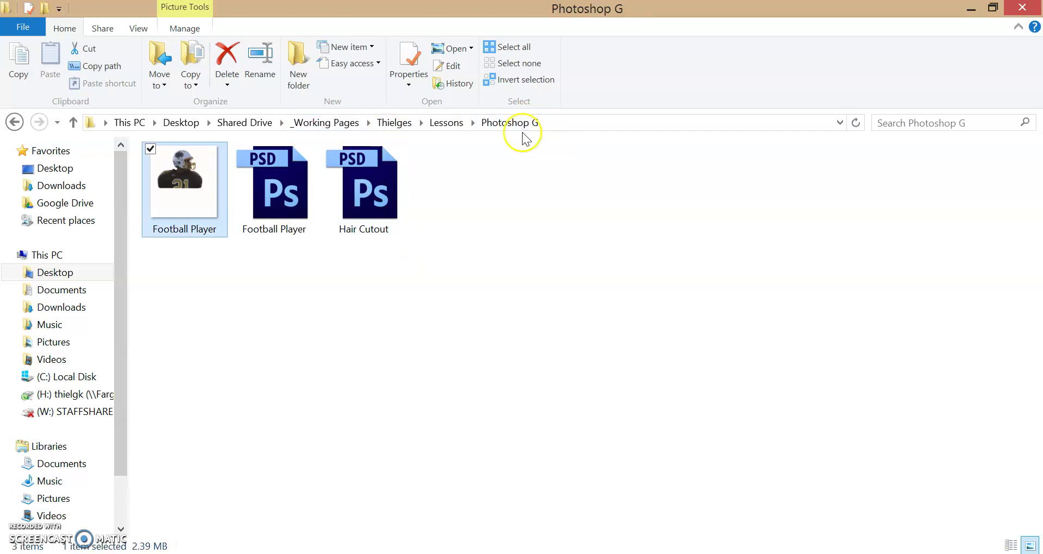
pyautogui.doubleClick(381, 194)
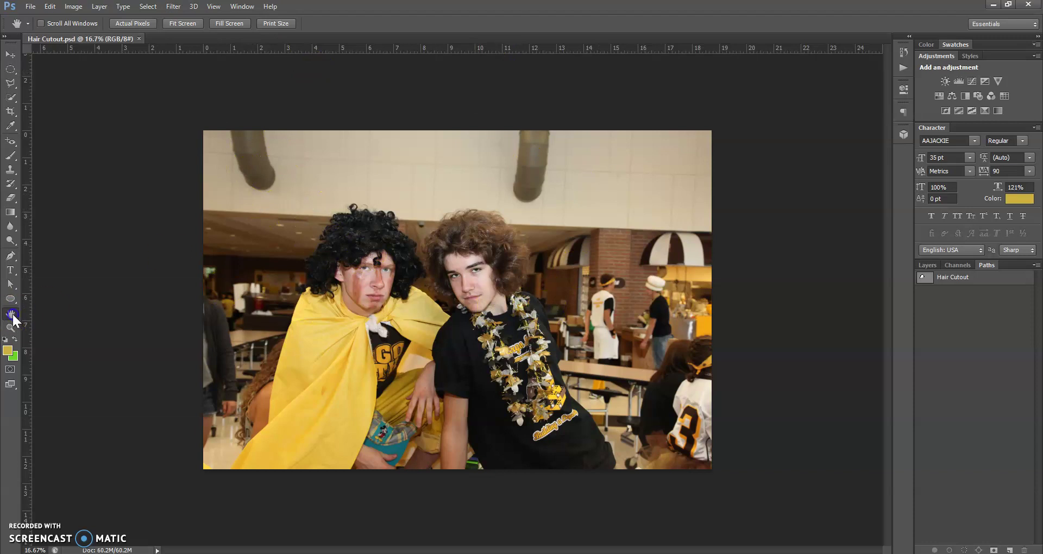
pyautogui.hotkey('ctrl', '+')
pyautogui.click(11, 328)
pyautogui.click(256, 251)
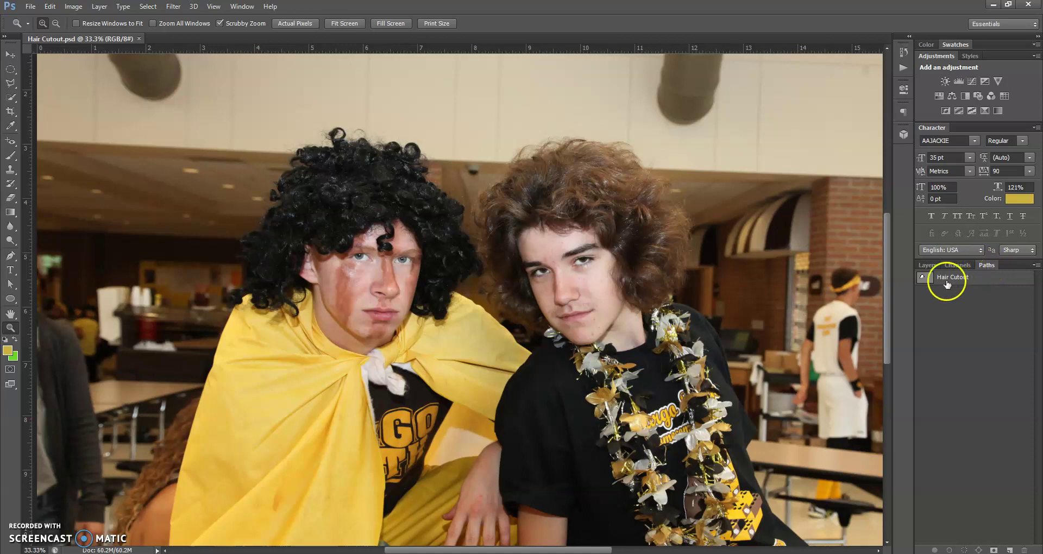
# - Activate the Hair Cutout path, reveal its anchors with Direct Selection and pick it up with the Pen tool at its last anchor above the cape
pyautogui.click(927, 278)
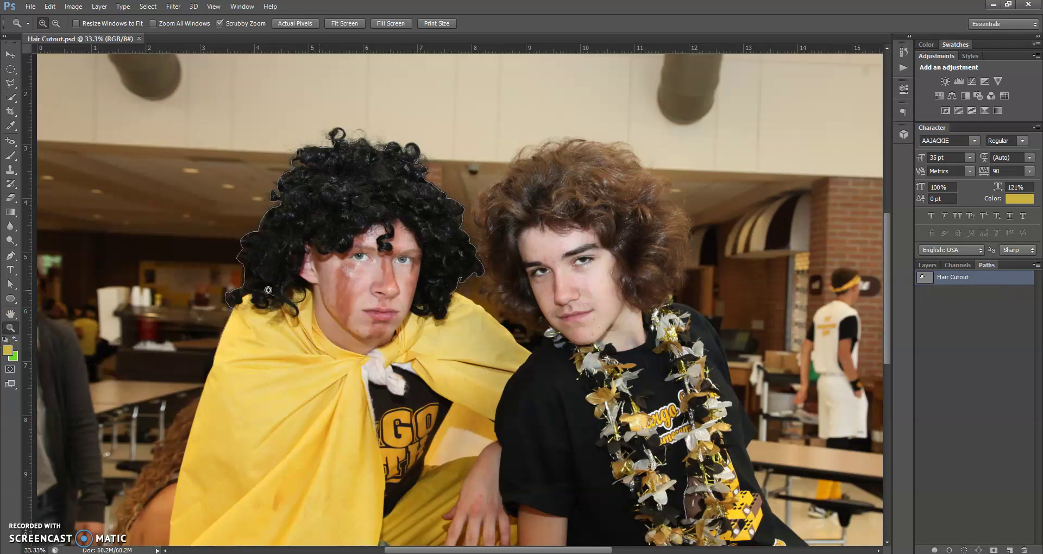
pyautogui.click(462, 299)
pyautogui.click(462, 299)
pyautogui.click(462, 300)
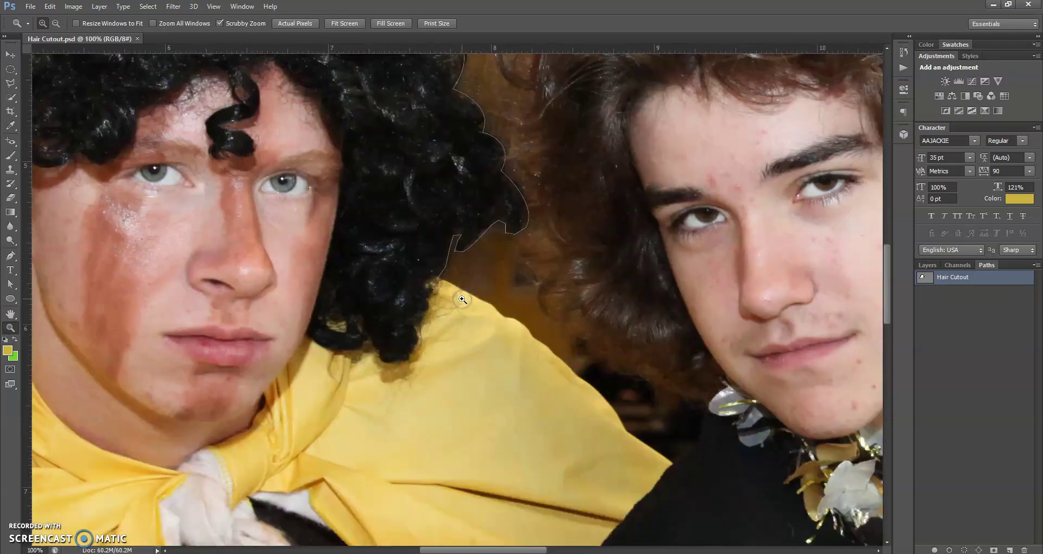
pyautogui.click(11, 284)
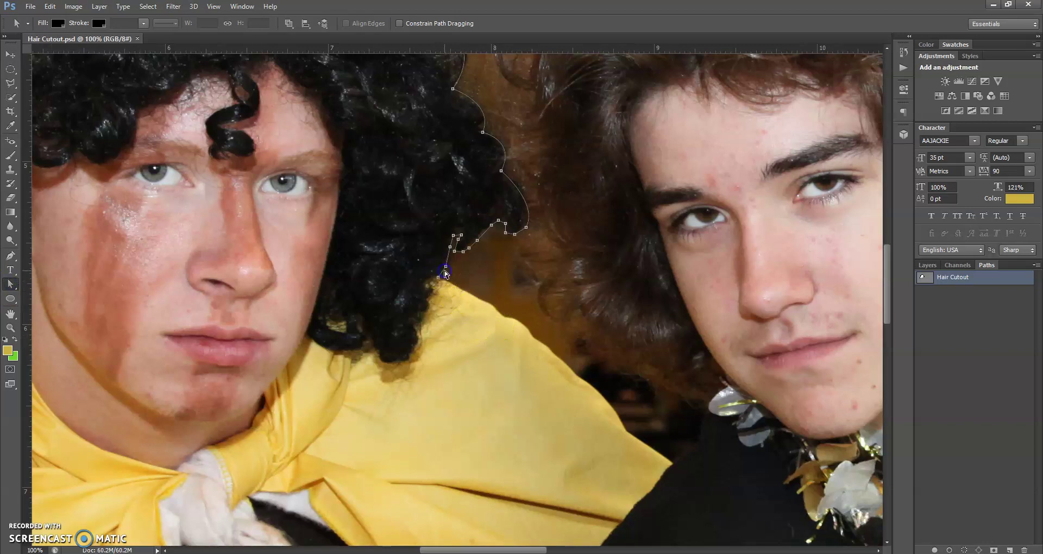
pyautogui.click(471, 339)
pyautogui.click(13, 257)
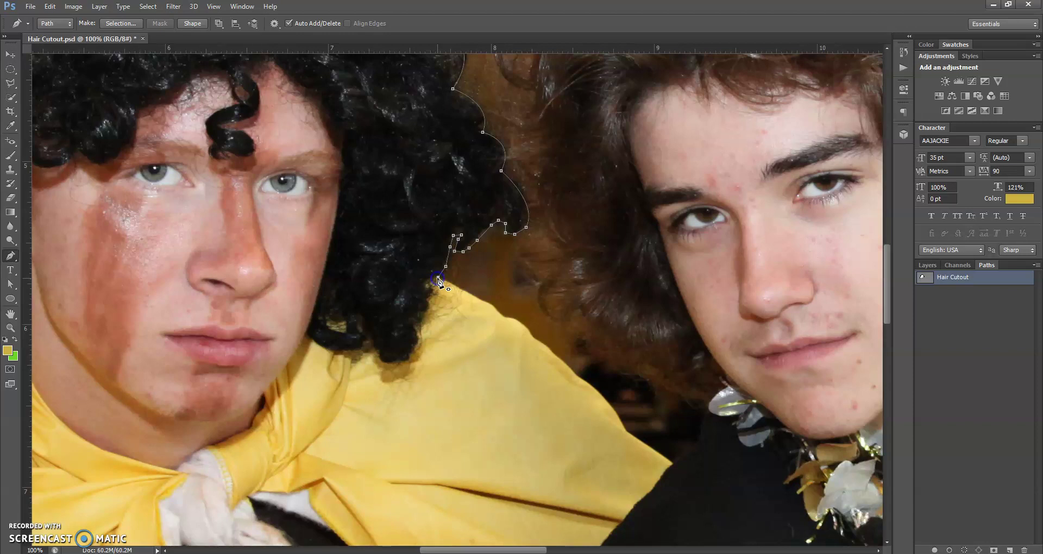
# - Continue the path along the yellow cape's shoulder edge to the black shirt, adding a curved segment near the end and removing its outgoing handle
pyautogui.click(452, 285)
pyautogui.click(474, 298)
pyautogui.click(560, 360)
pyautogui.moveTo(627, 432); pyautogui.dragTo(643, 470)
pyautogui.keyDown('alt'); pyautogui.click(627, 432); pyautogui.keyUp('alt')
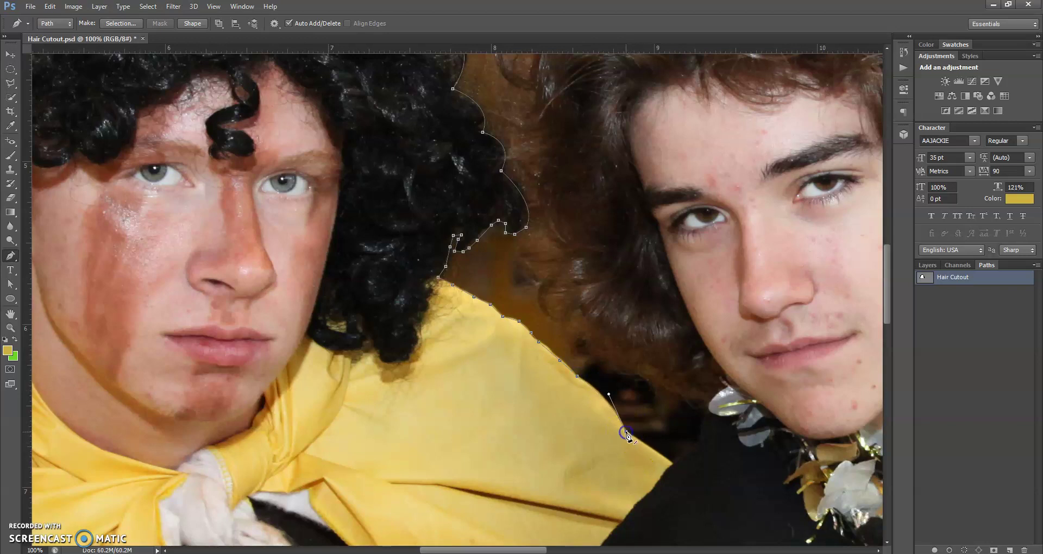
pyautogui.click(673, 463)
# - Trace up the black shirt and the left edge of the brown hair, ending with a curved anchor whose outgoing handle is removed
pyautogui.click(712, 413)
pyautogui.click(702, 396)
pyautogui.click(680, 387)
pyautogui.click(636, 356)
pyautogui.click(614, 343)
pyautogui.click(596, 329)
pyautogui.click(568, 268)
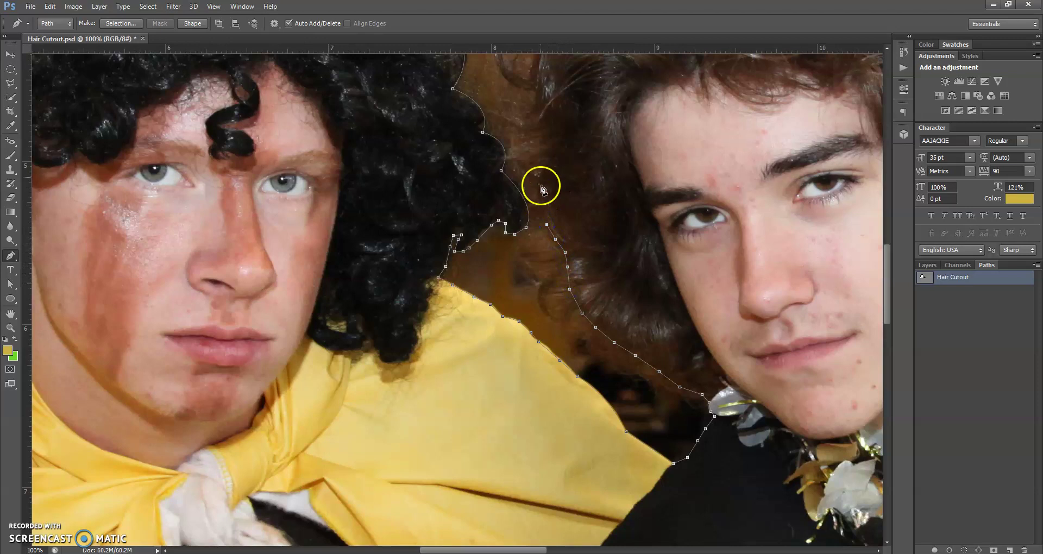
pyautogui.moveTo(548, 159); pyautogui.dragTo(568, 135)
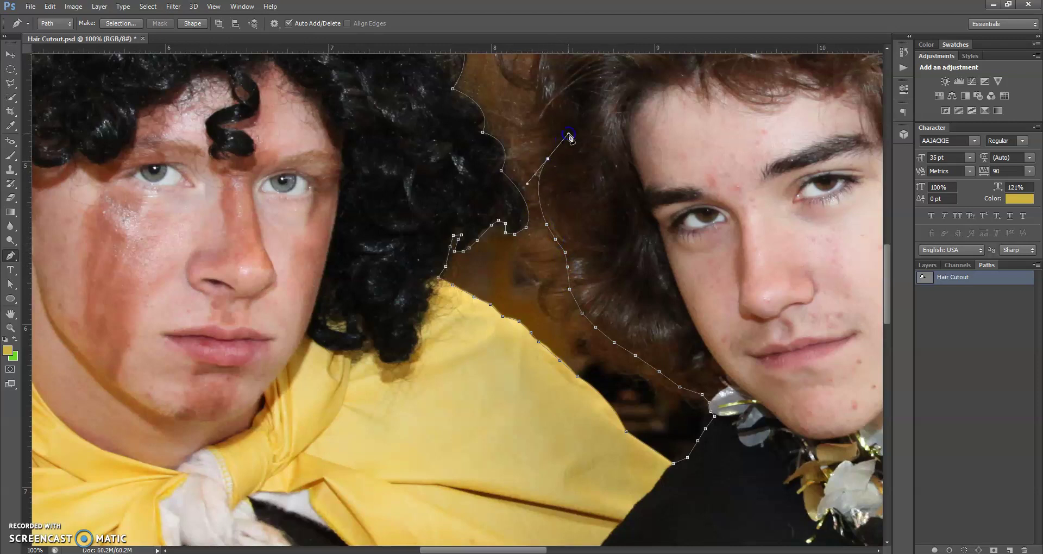
pyautogui.click(547, 159)
# - Switch to the browser and return from the hair.jpg preview to the Photoshop G Lesson Files in the Yearbook classwork
pyautogui.click(163, 553)
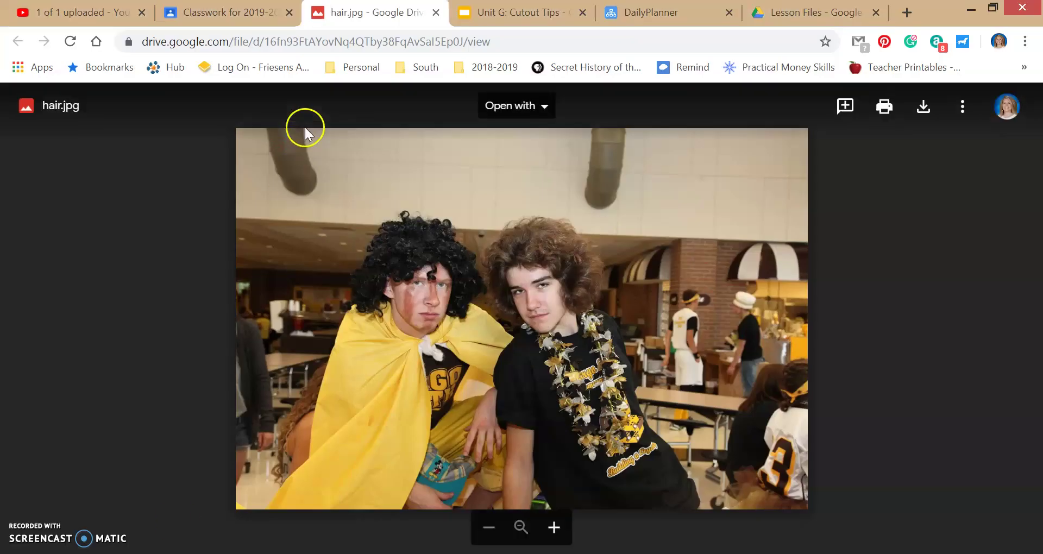
pyautogui.click(274, 9)
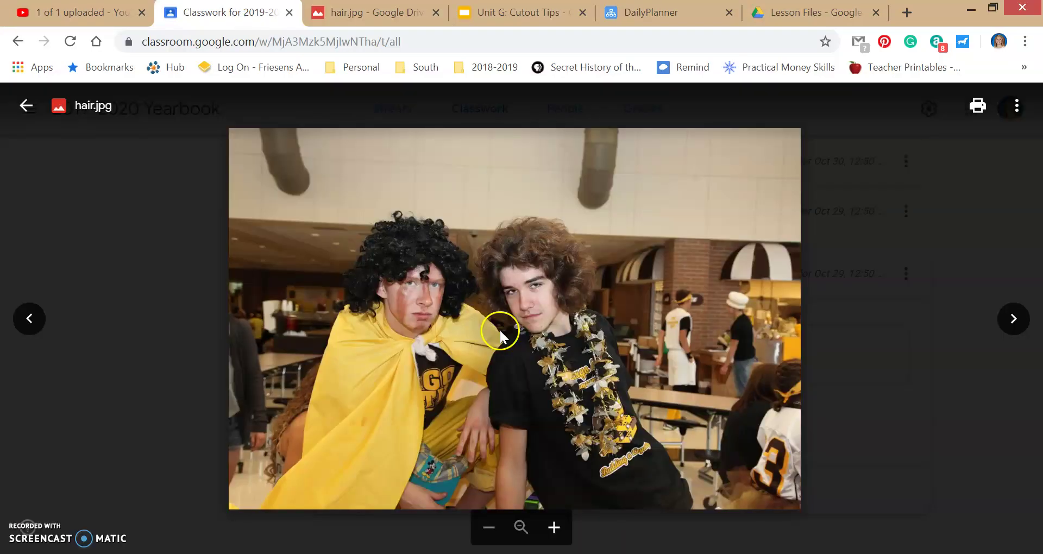
pyautogui.click(26, 105)
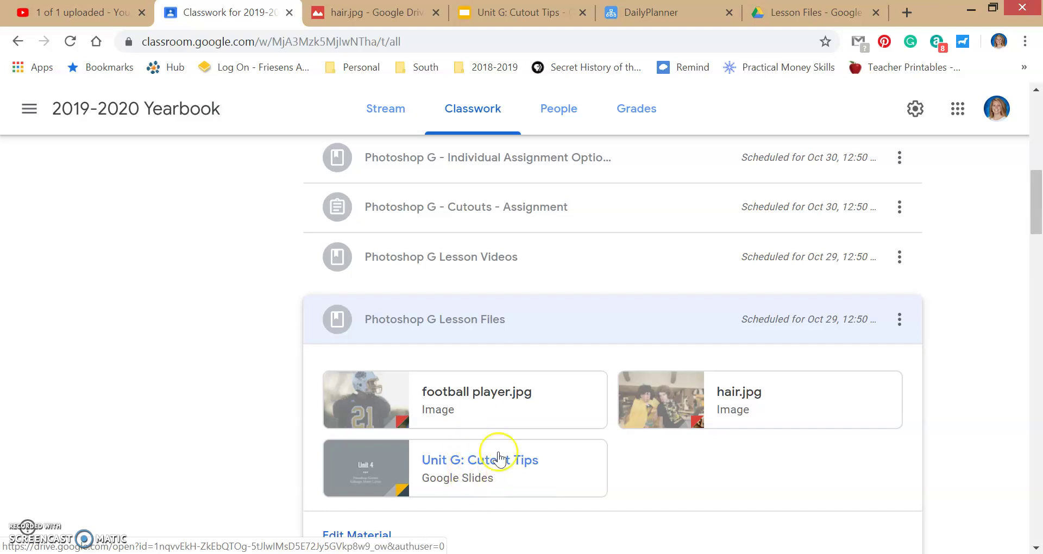
# - Open the Saving Your Path slide in the Unit G: Cutout Tips presentation
pyautogui.click(478, 12)
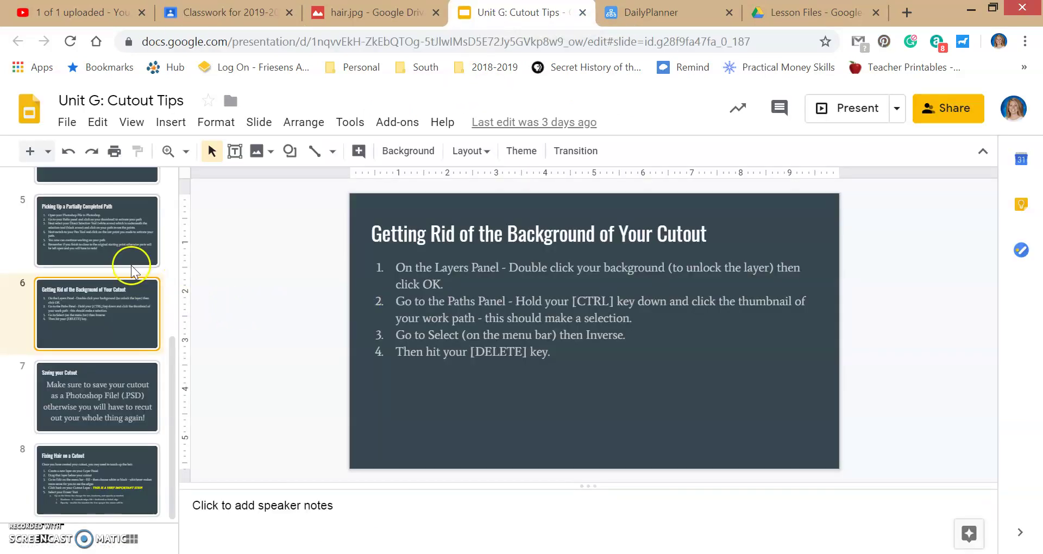
pyautogui.scroll(2, 119, 239)
pyautogui.click(121, 246)
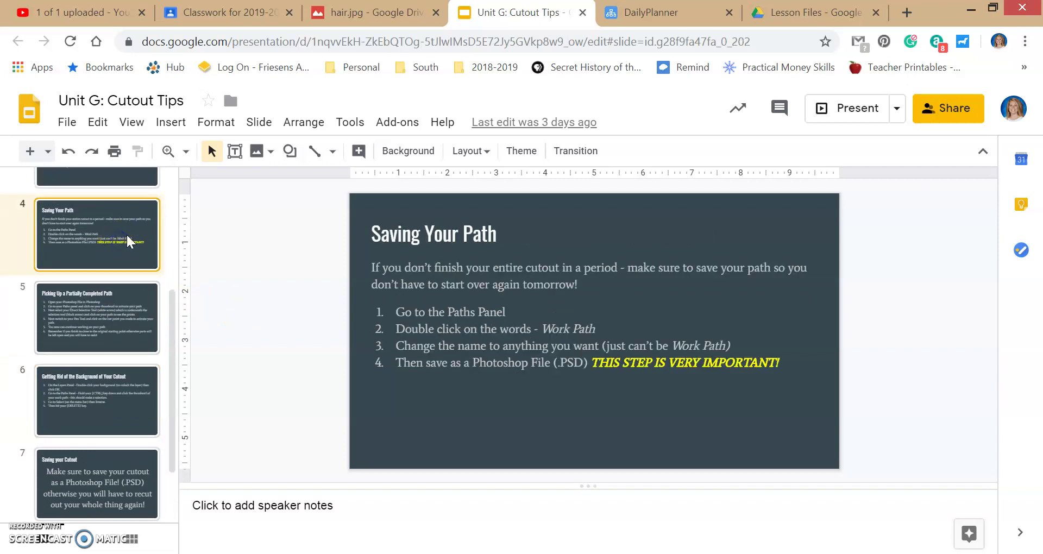